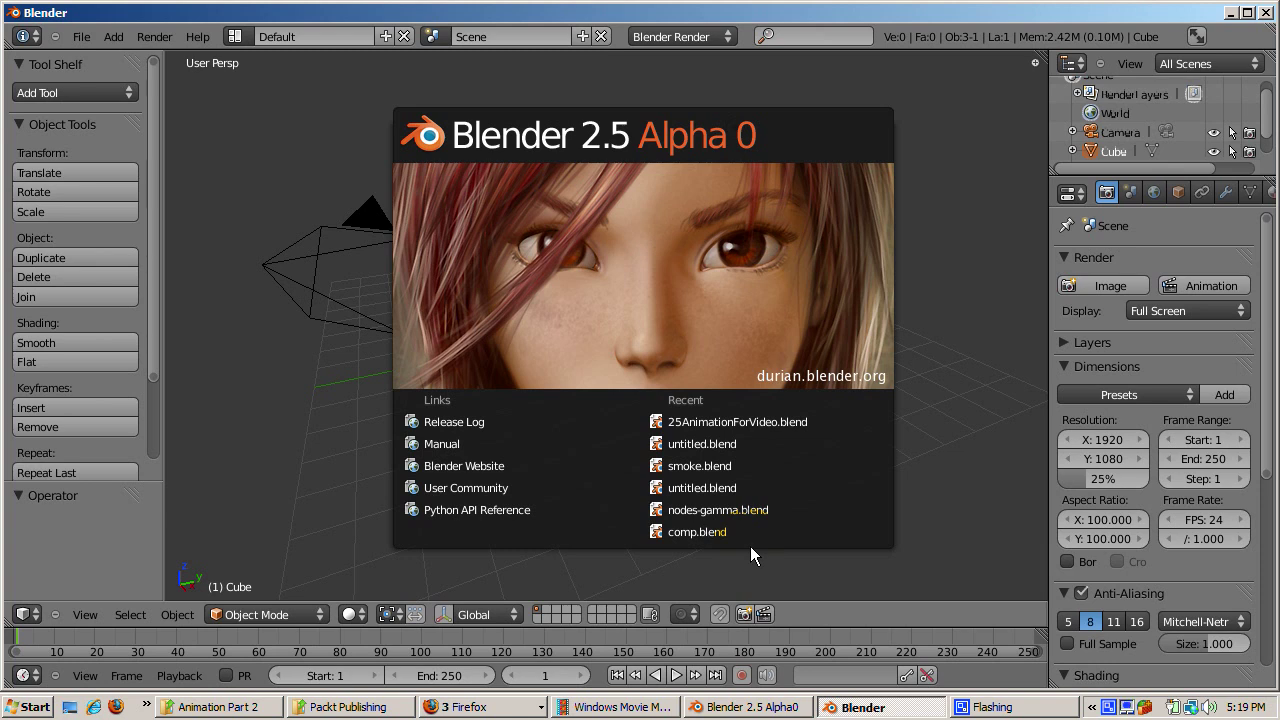
- Close the Blender 2.5 splash screen to reveal the default cube, camera and lamp scene
left_click(748, 557)
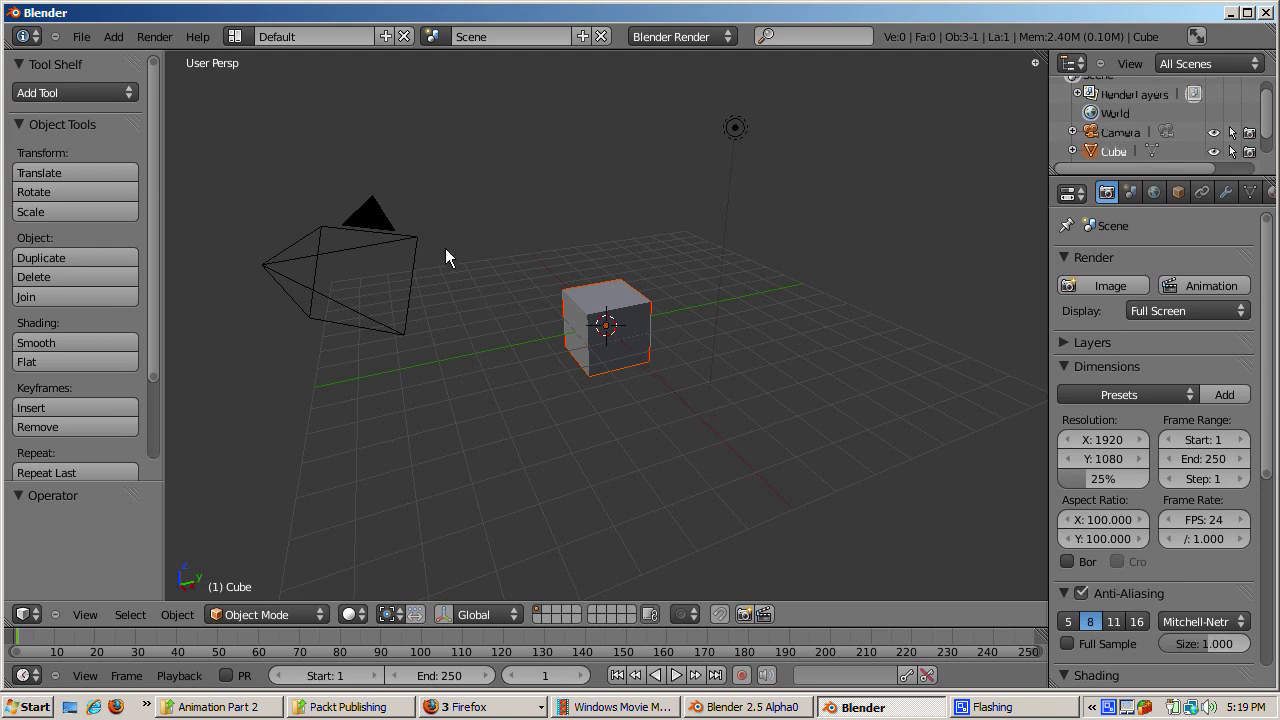
- Switch to the Animation screen layout and briefly maximize the DopeSheet
left_click(238, 37)
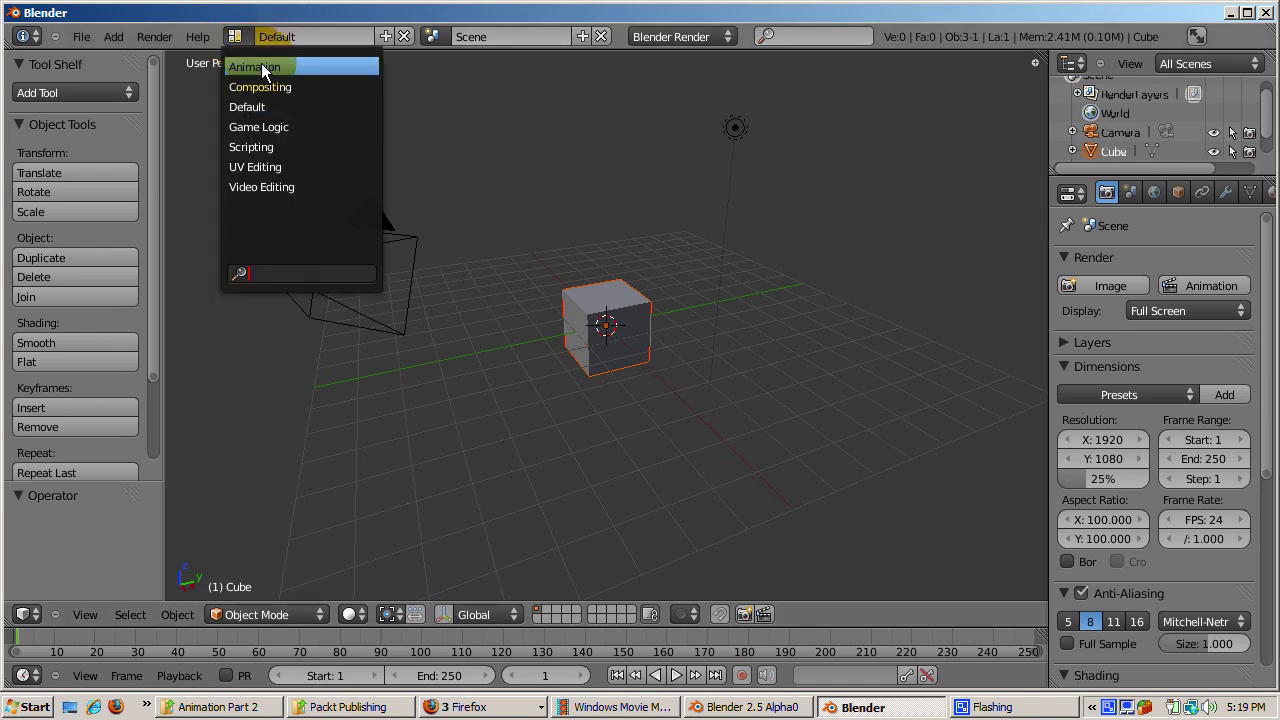
left_click(262, 66)
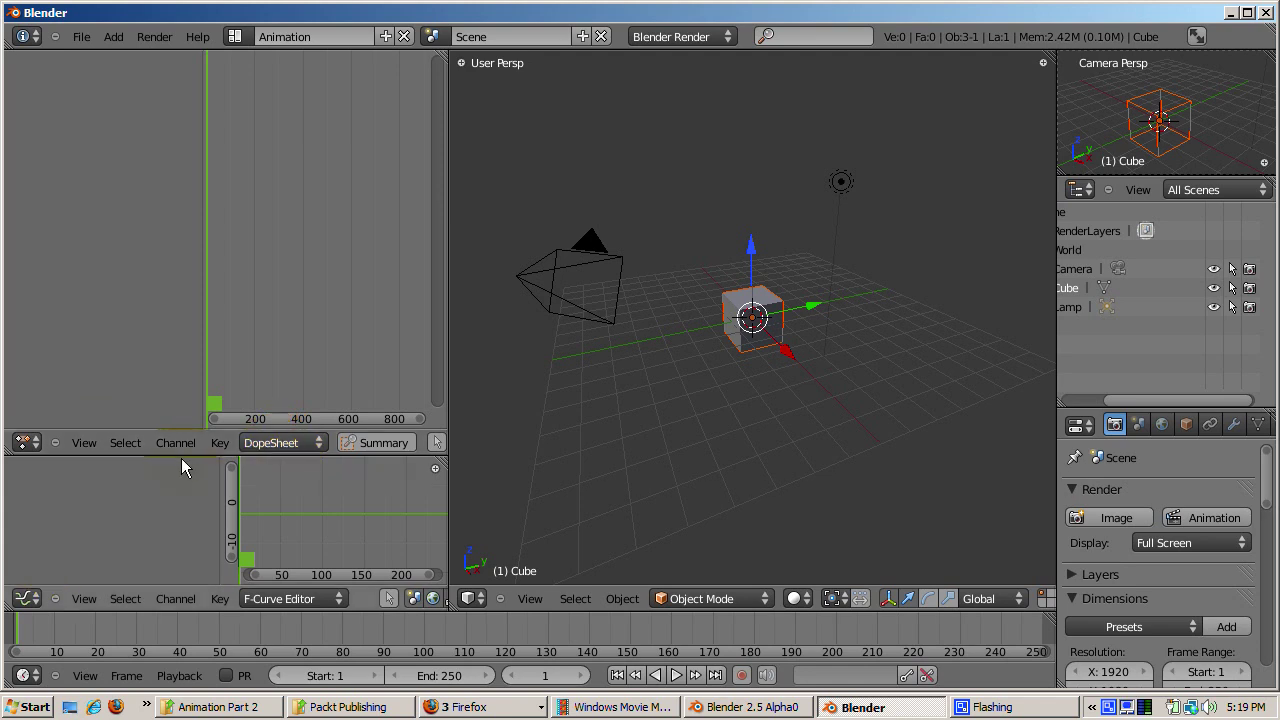
key("ctrl+Up")
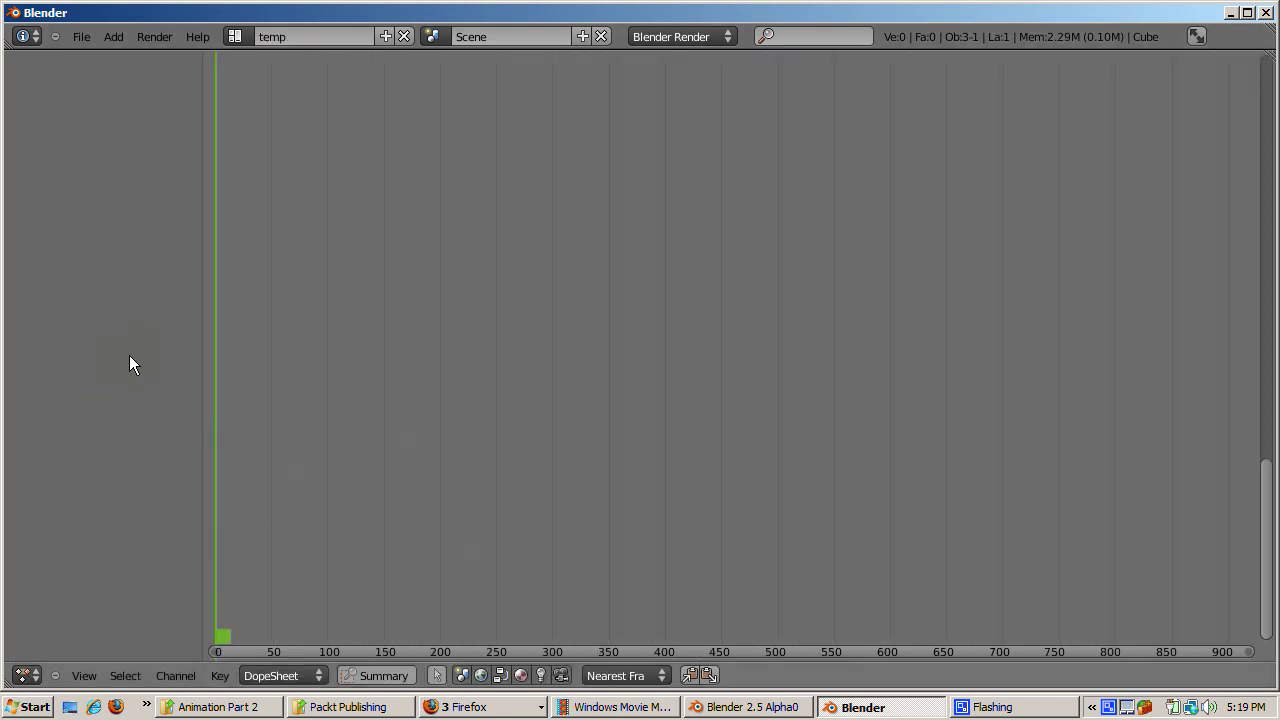
key("ctrl+Up")
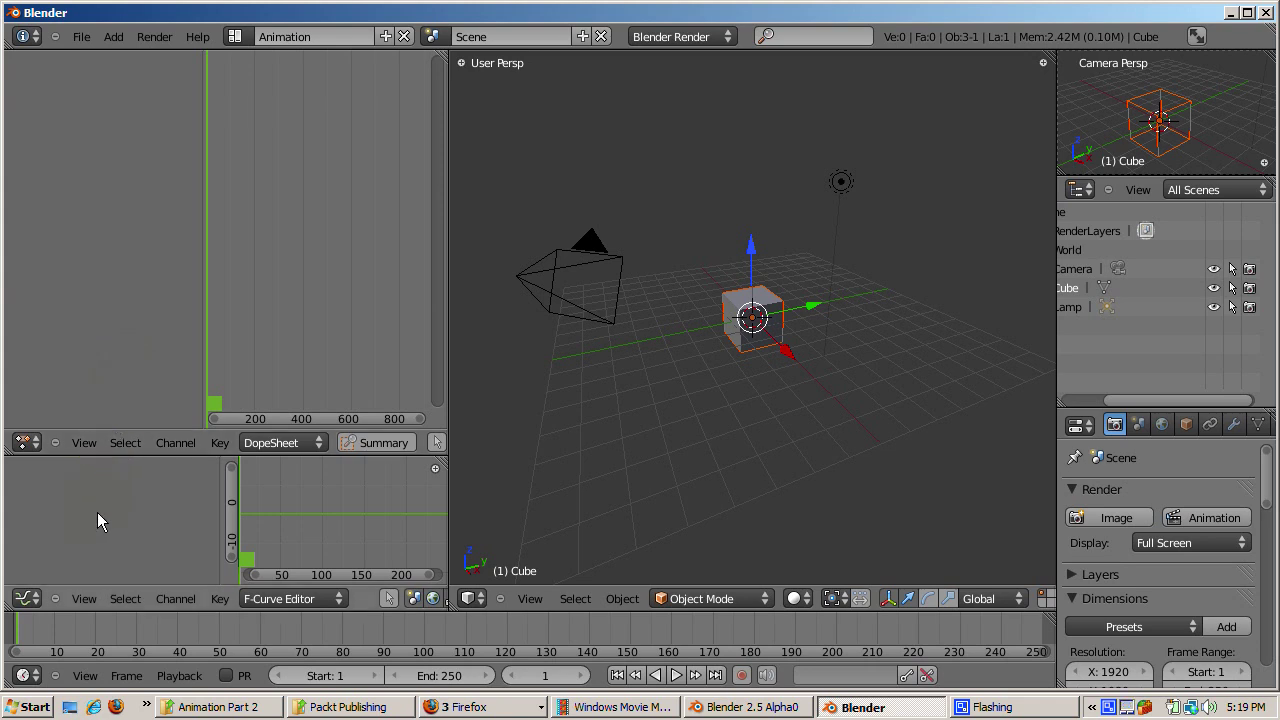
- Maximize the area, keep it as the Graph Editor, then restore the Animation layout
key("ctrl+Up")
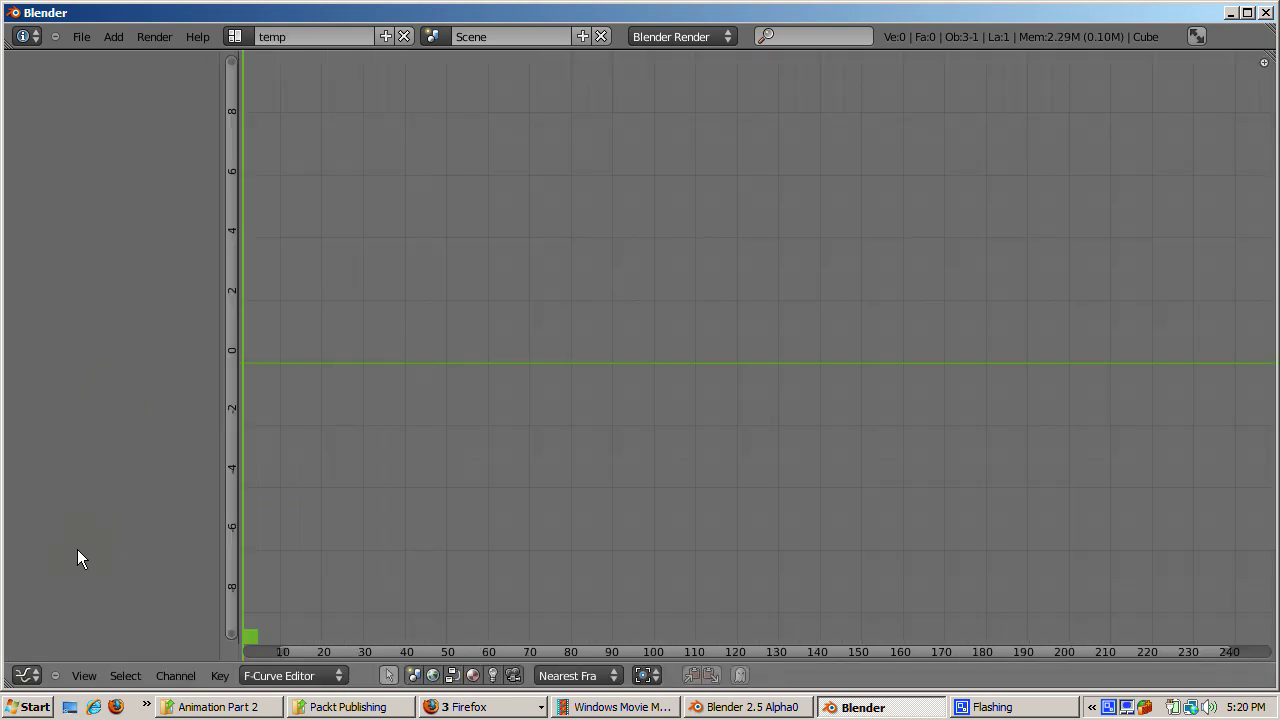
left_click(24, 676)
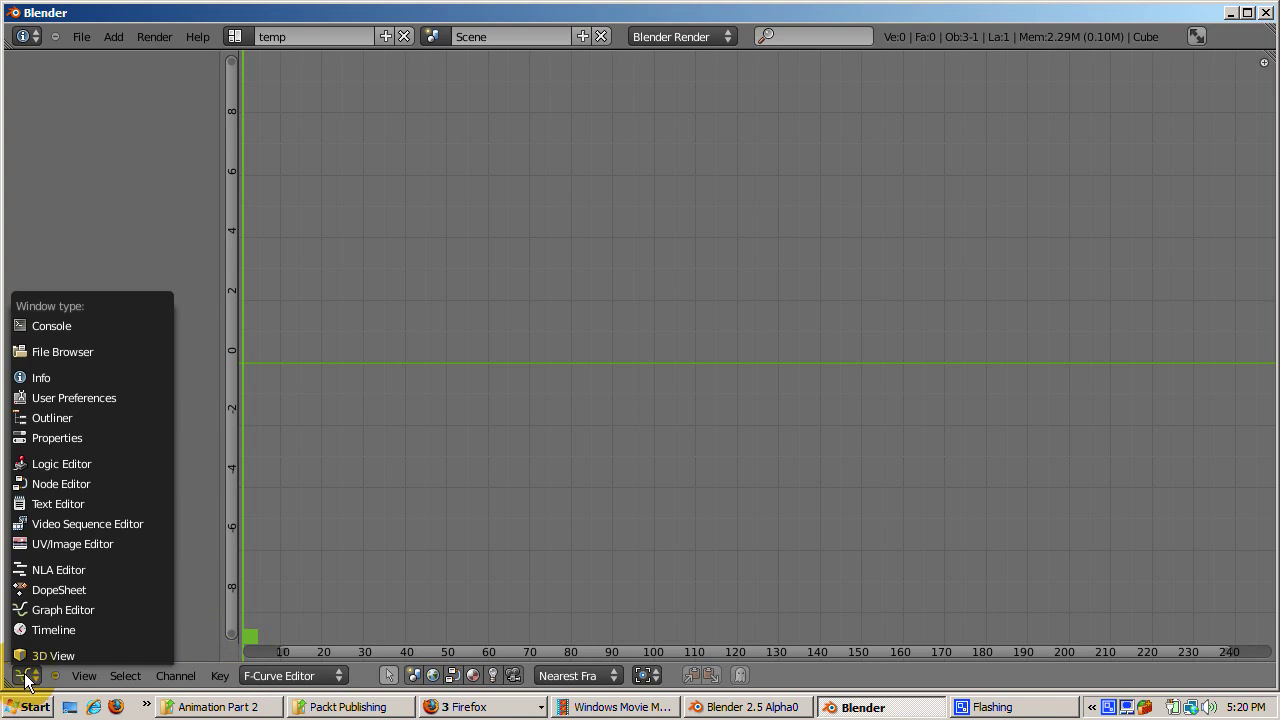
left_click(38, 610)
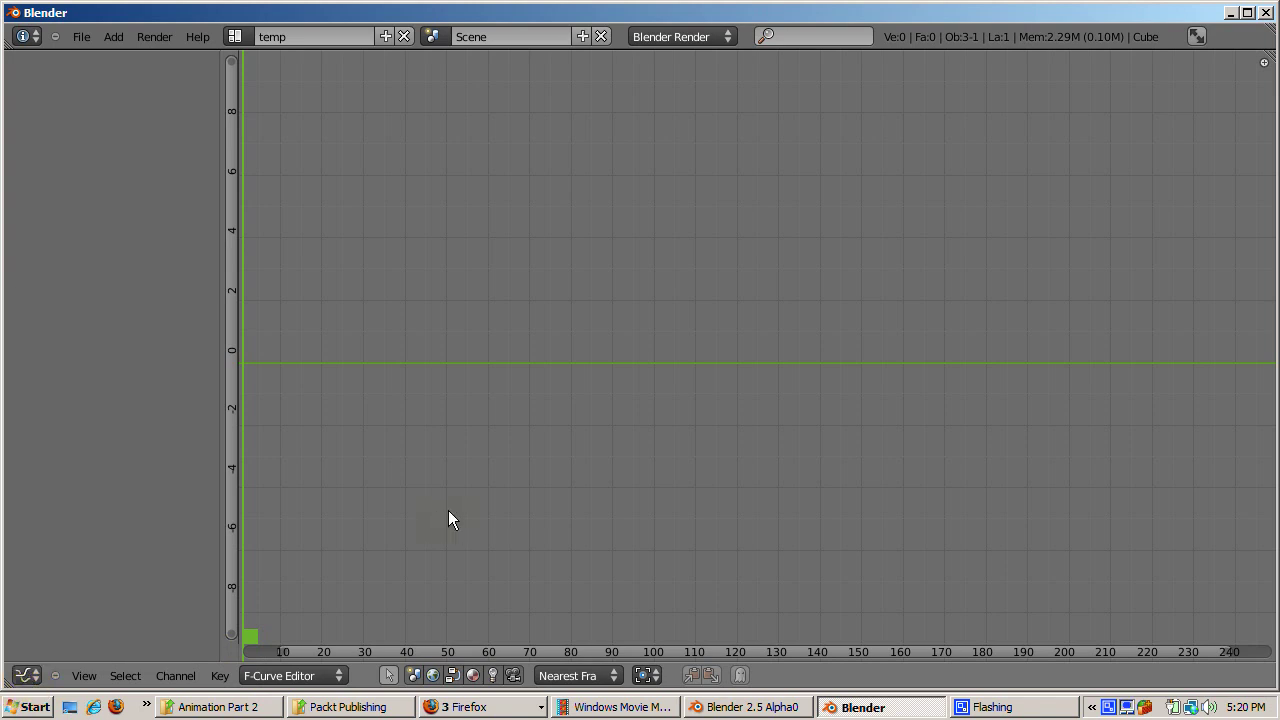
key("ctrl+Up")
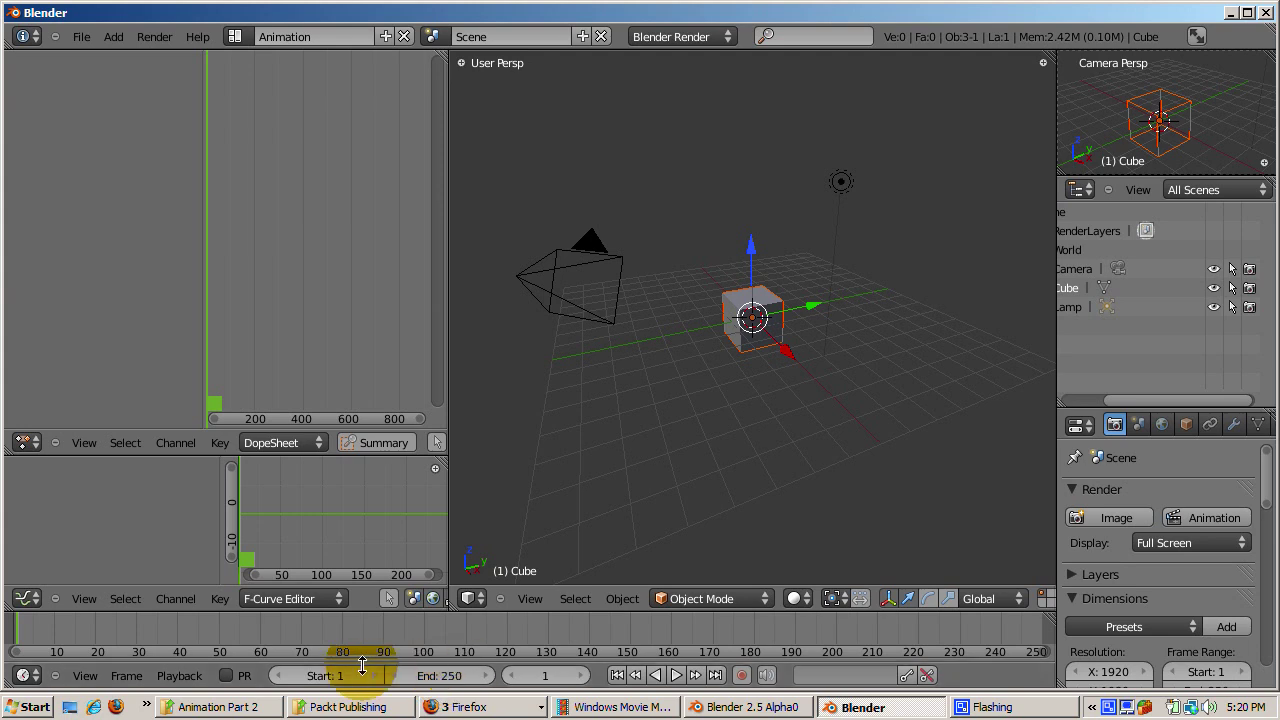
- Scrub the timeline, then set the animation's end frame to 50
mouse_move(15, 632)
left_mouse_down()
mouse_move(100, 632)
mouse_move(31, 632)
mouse_move(3, 648)
mouse_move(17, 640)
left_mouse_up()
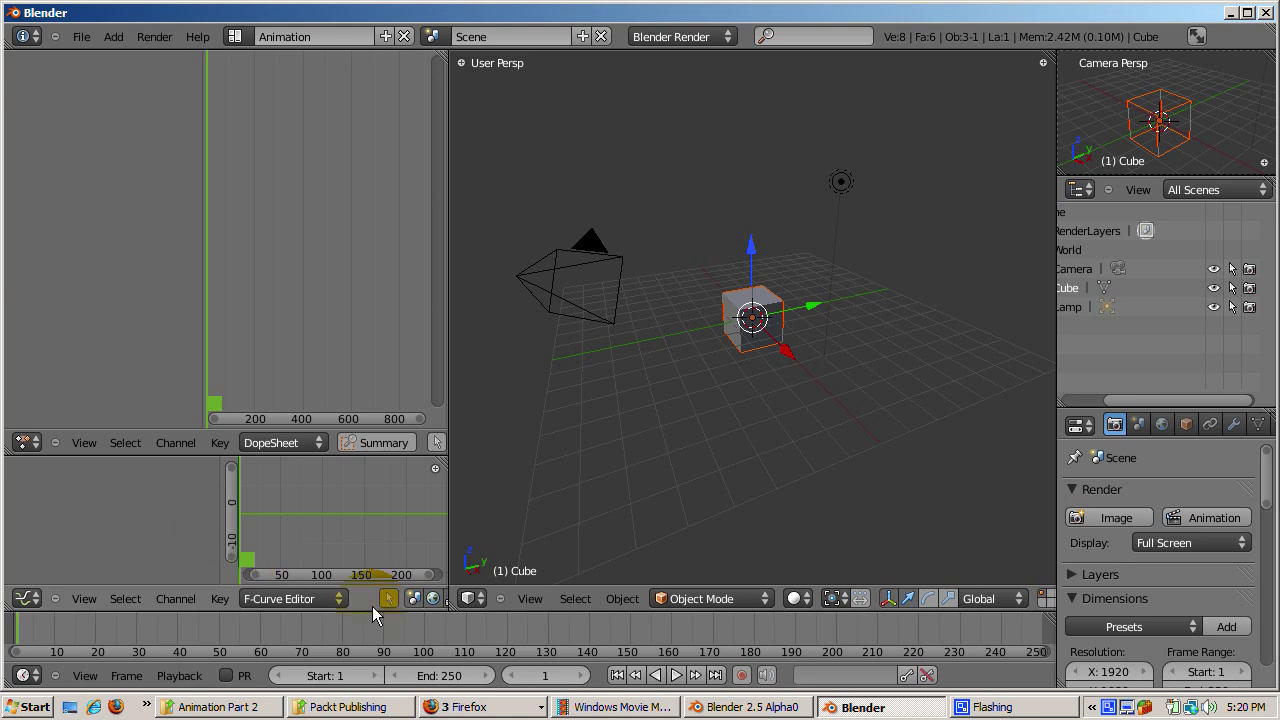
left_click(455, 676)
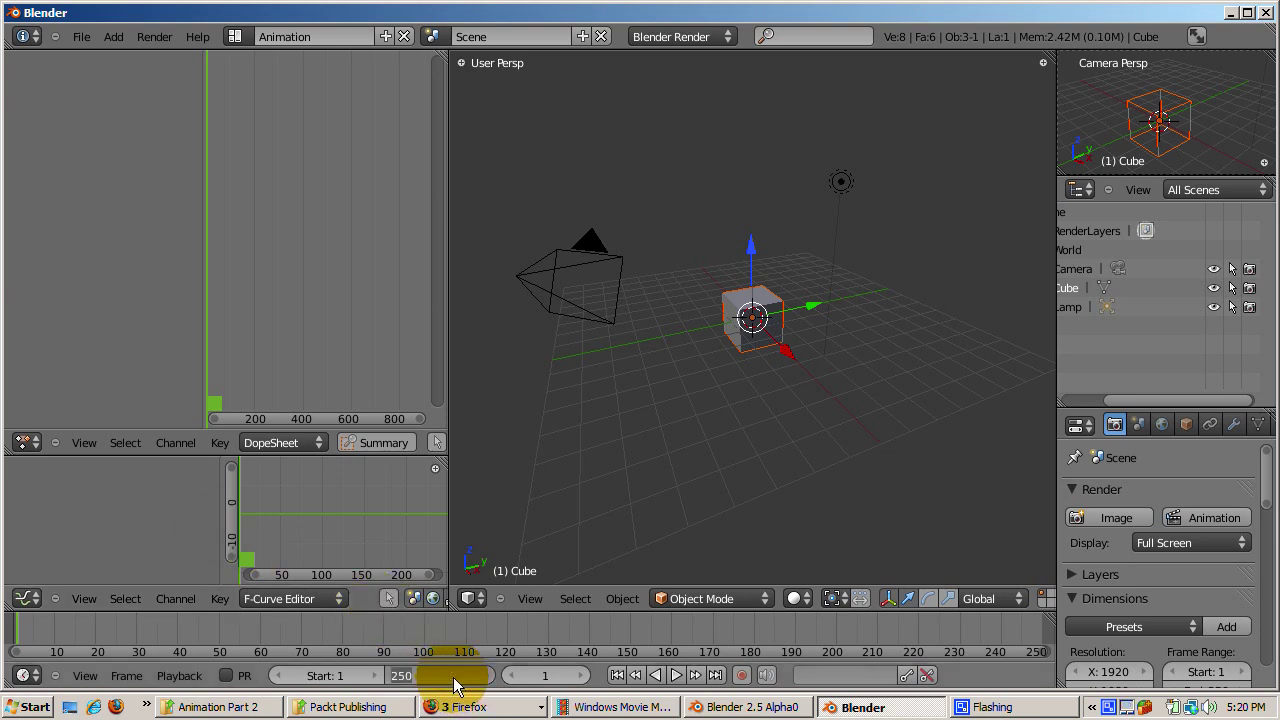
type("50")
key("Return")
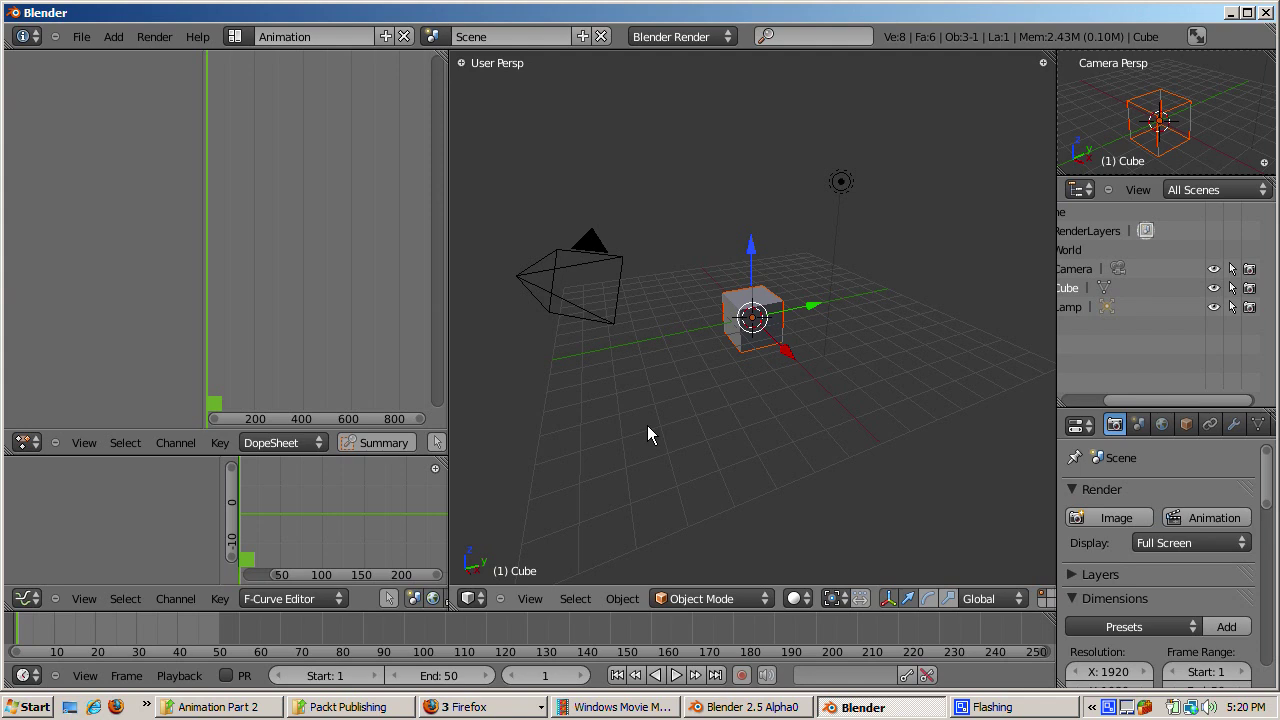
- Keyframe the cube's LocRotScale at frame 1 and list its nine curves in the maximized Graph Editor
key("i")
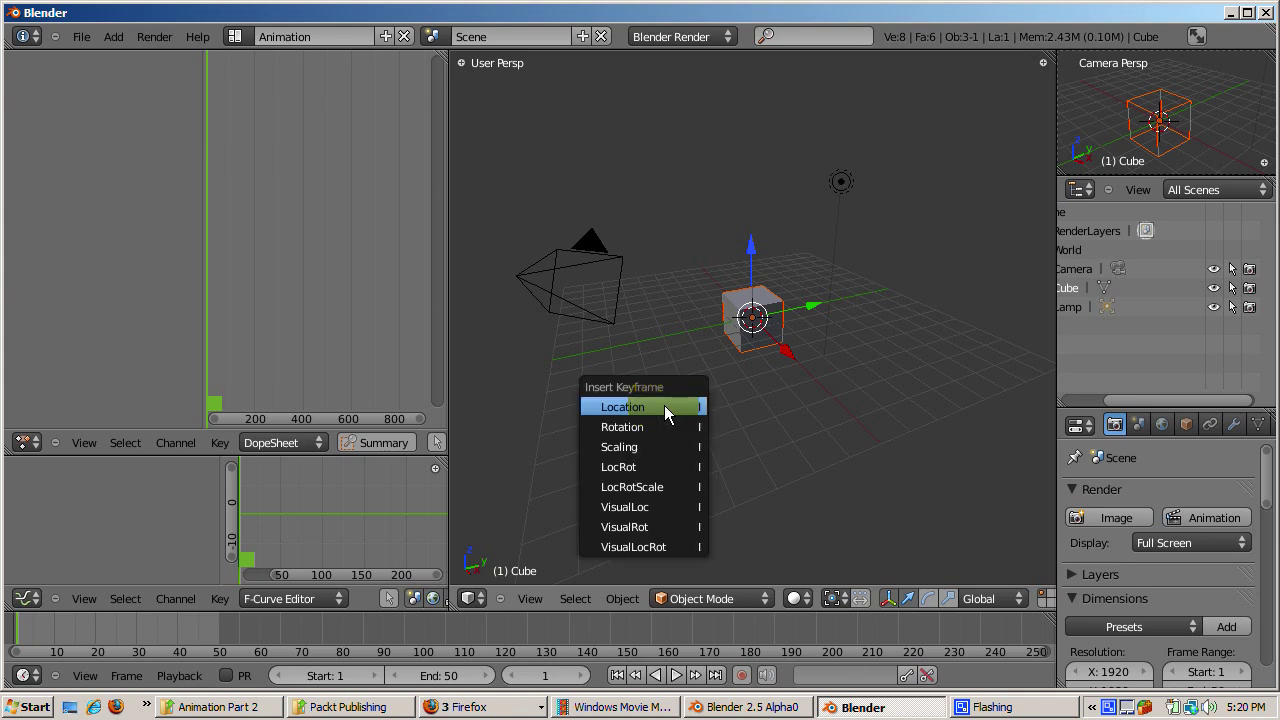
left_click(654, 480)
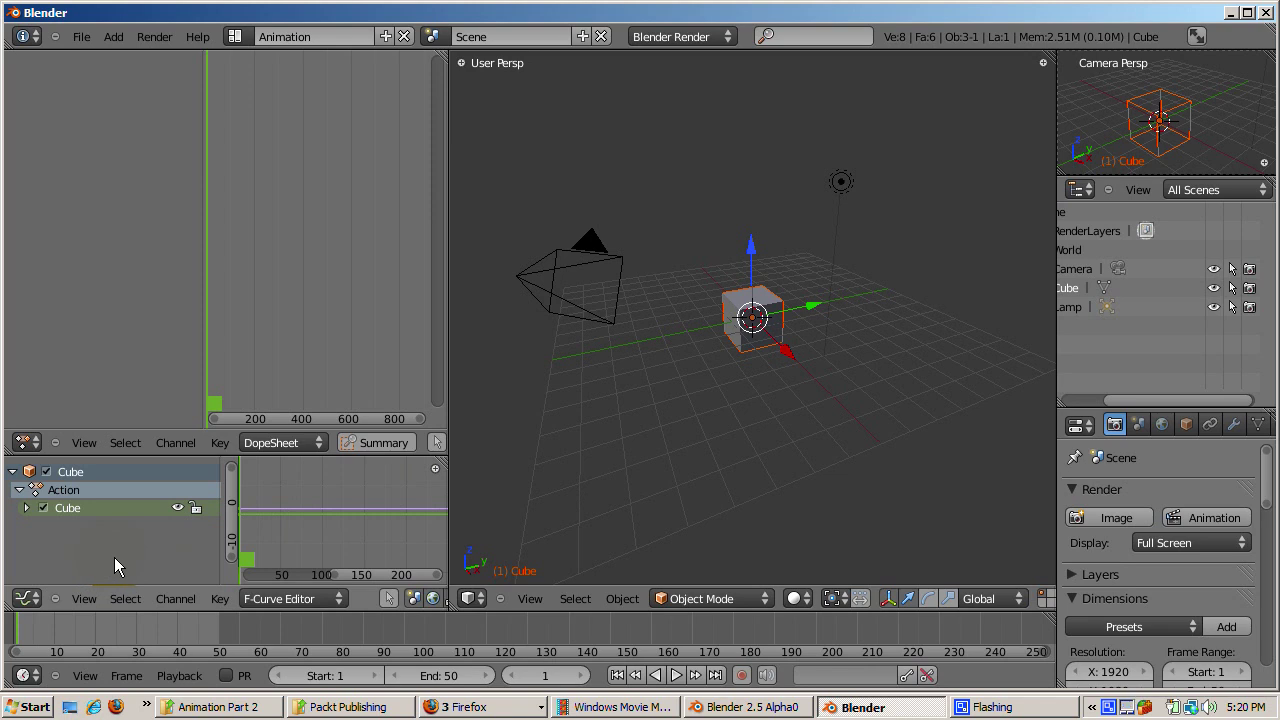
key("ctrl+Up")
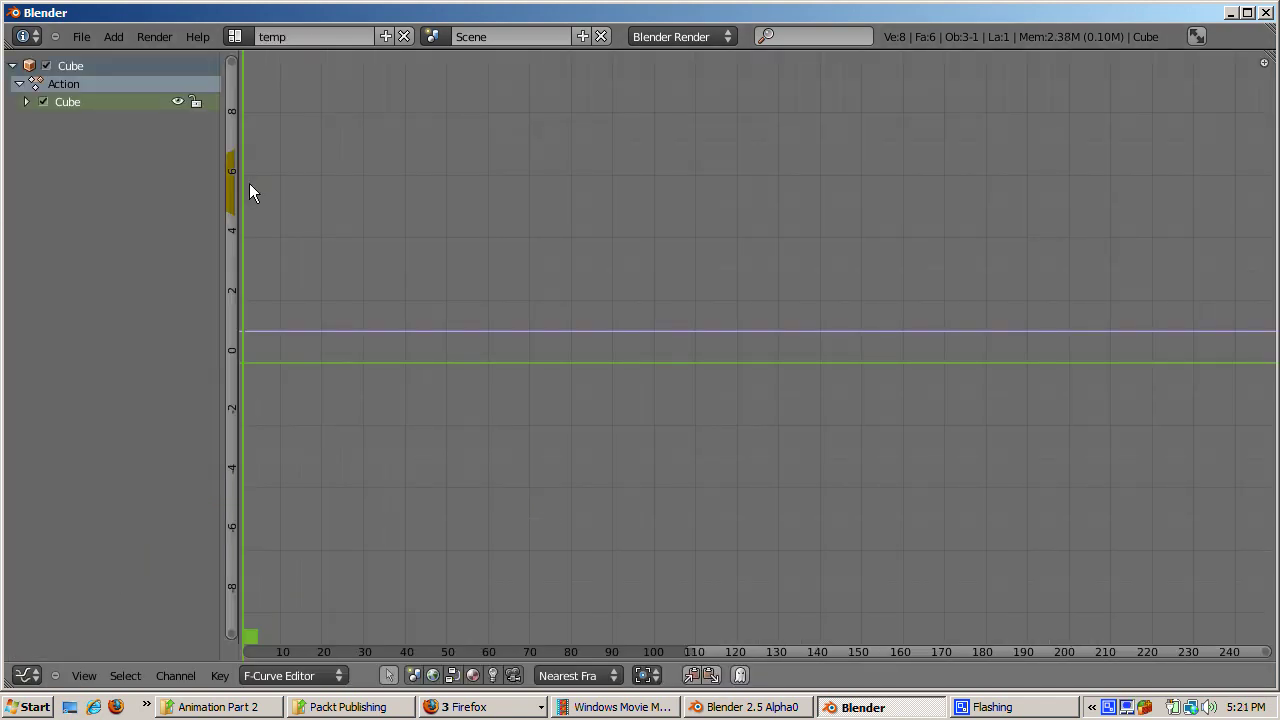
left_click(51, 86)
left_click(27, 102)
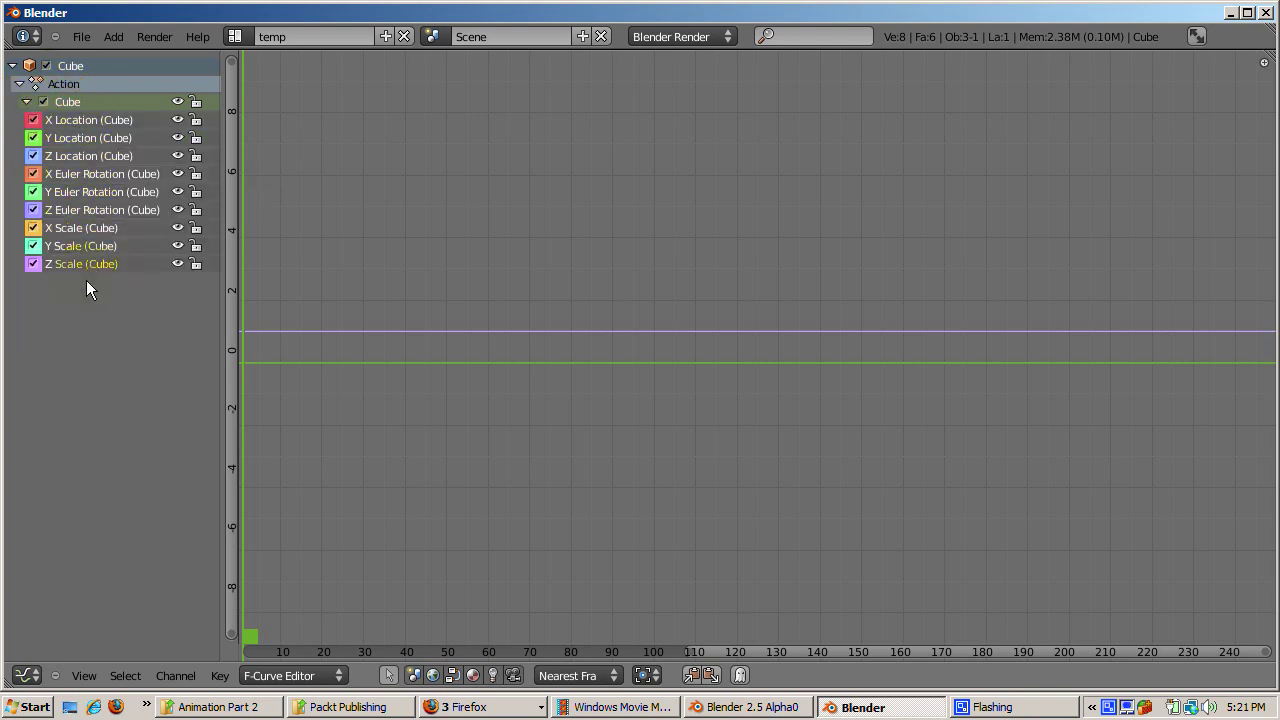
left_click(28, 102)
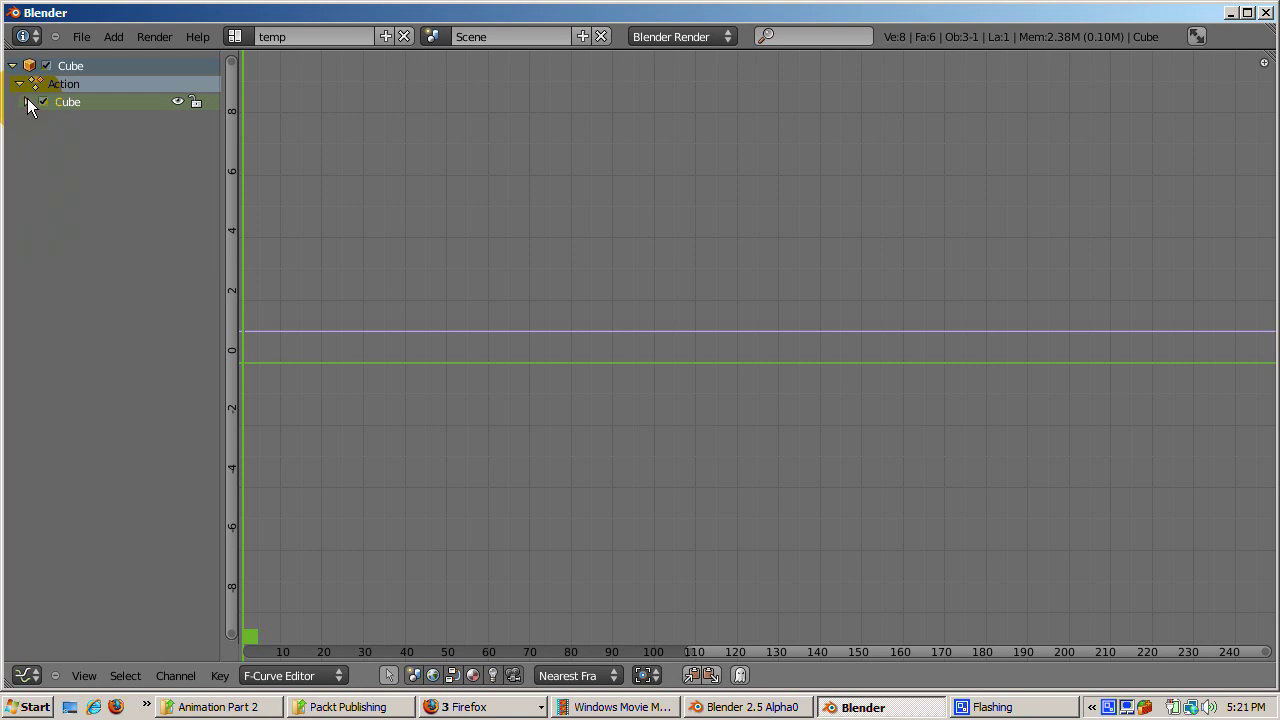
left_click(28, 102)
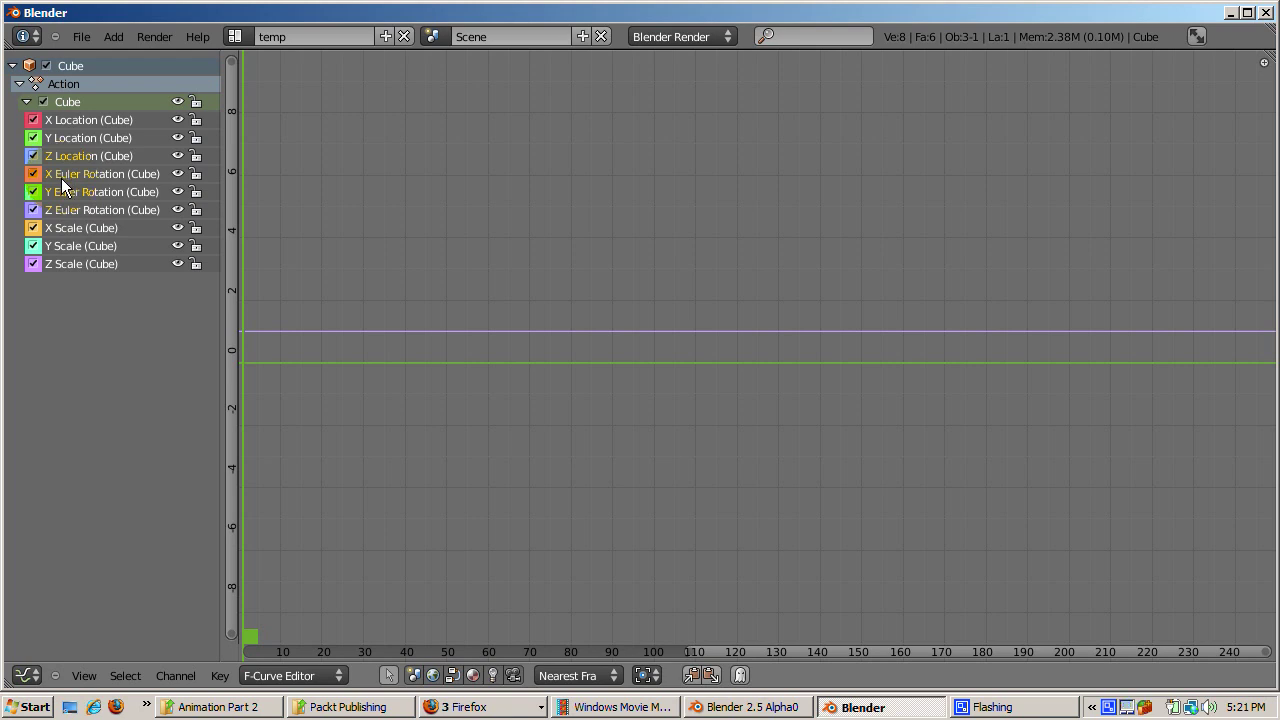
key("ctrl+Up")
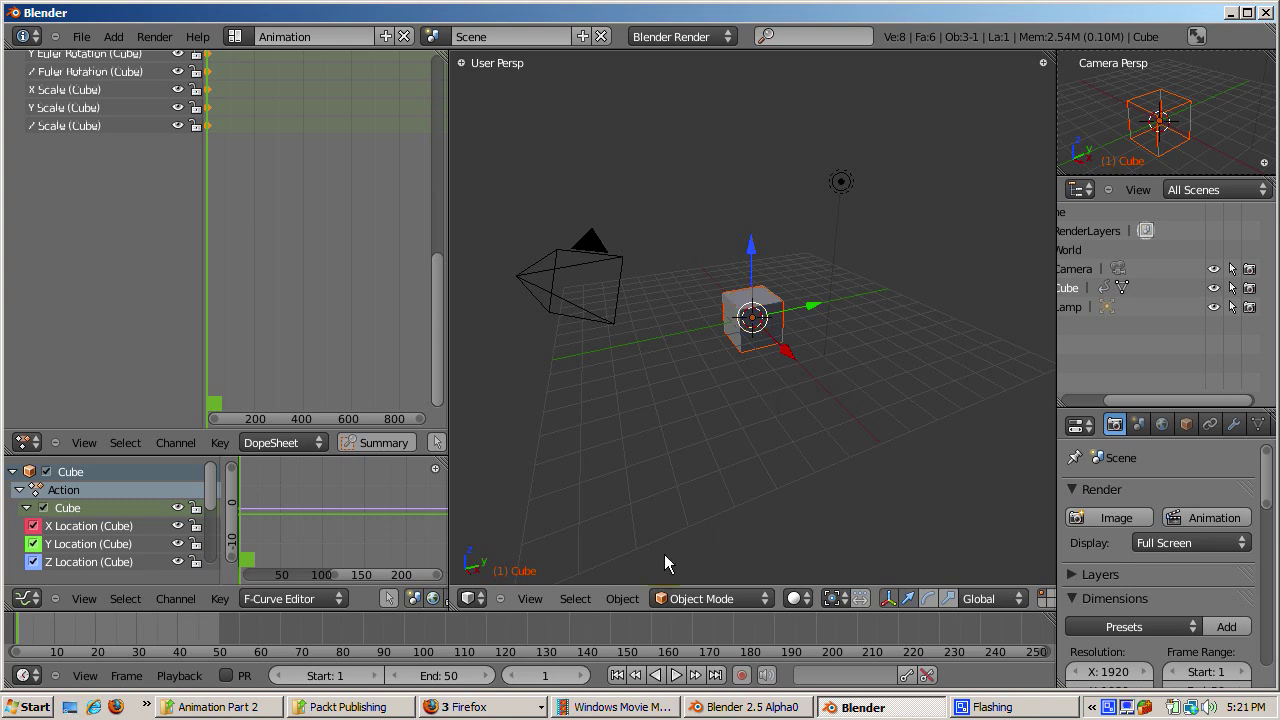
- At frame 25, move the cube up-right, enlarge it and rotate it 45 degrees
left_click(546, 678)
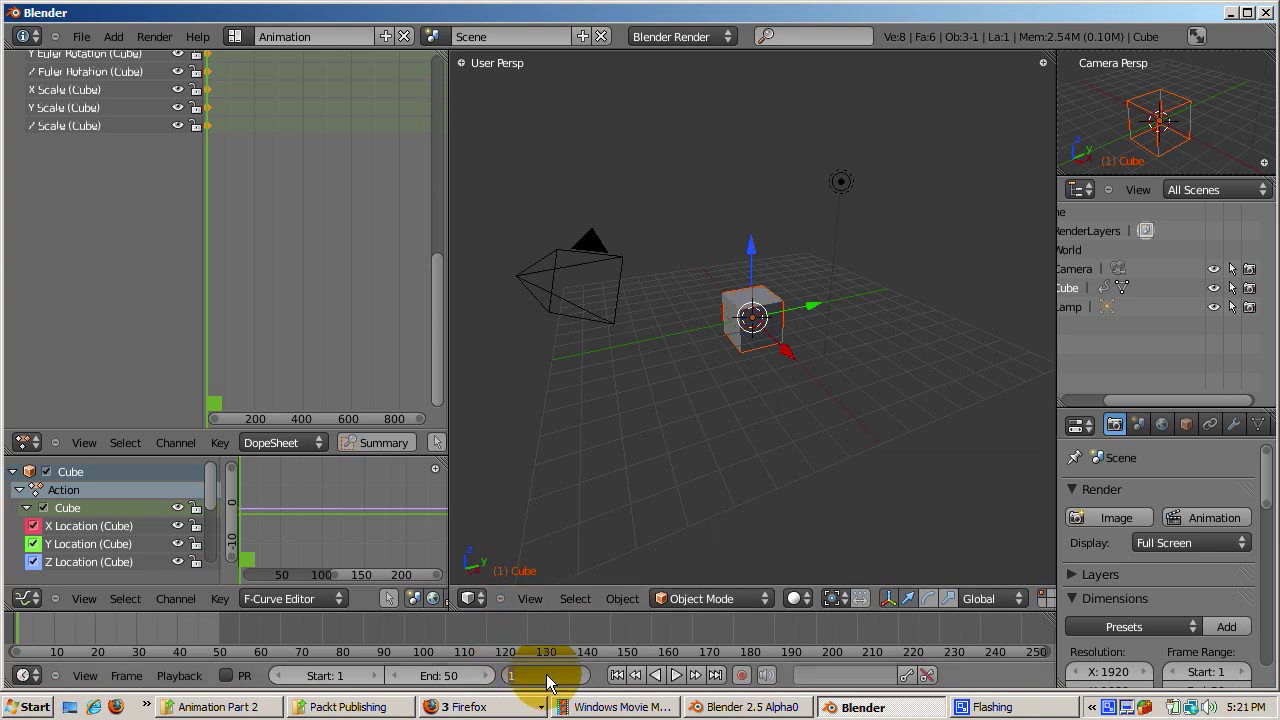
type("25")
key("Return")
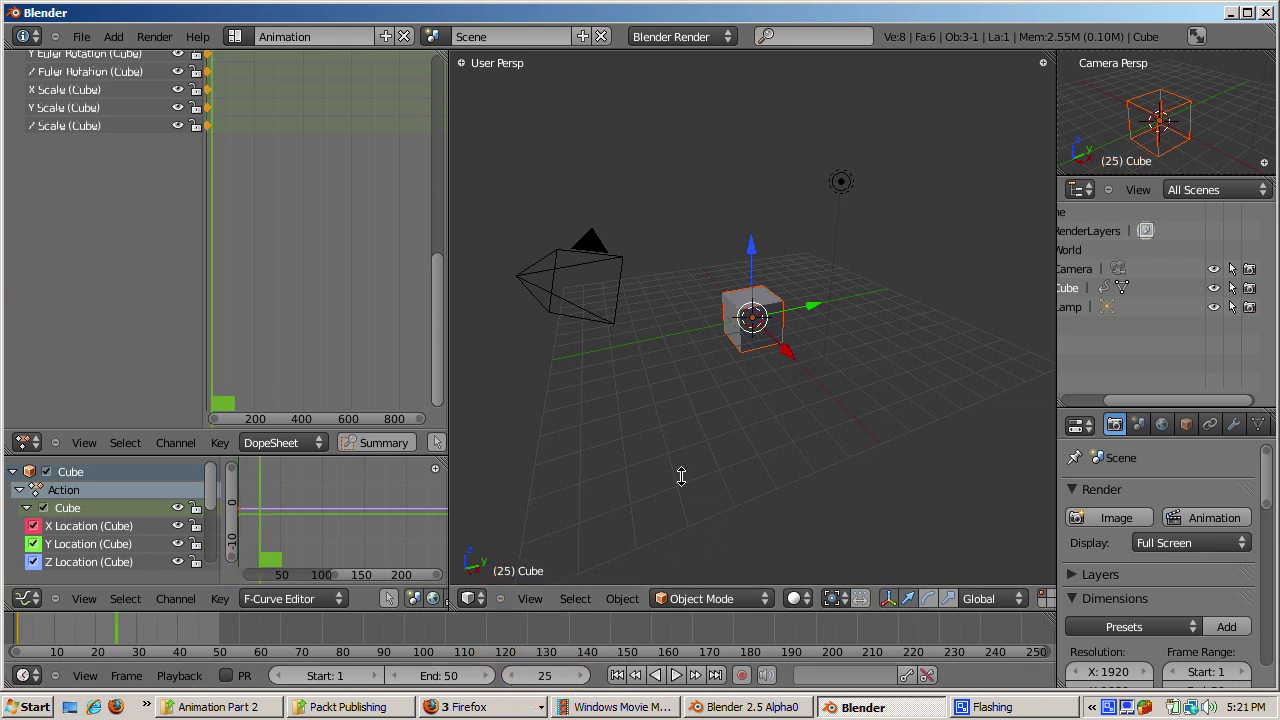
key("g")
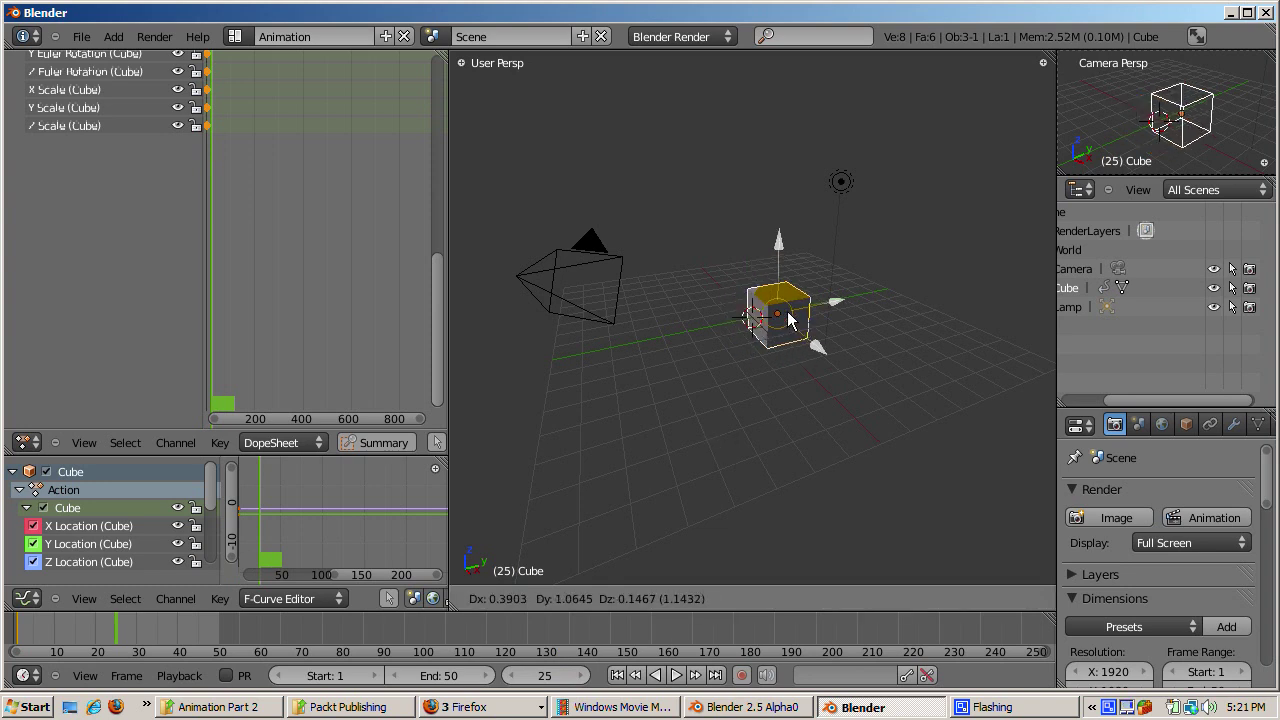
left_click(810, 306)
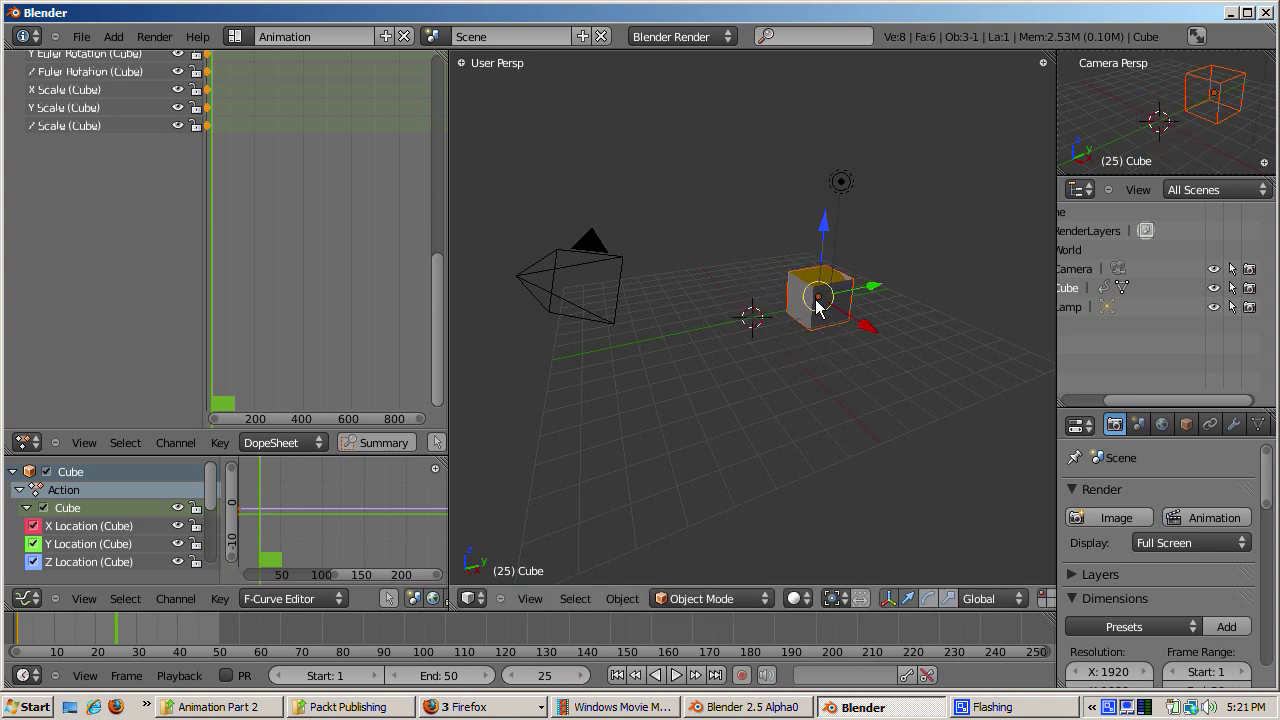
key("s")
left_click(817, 301)
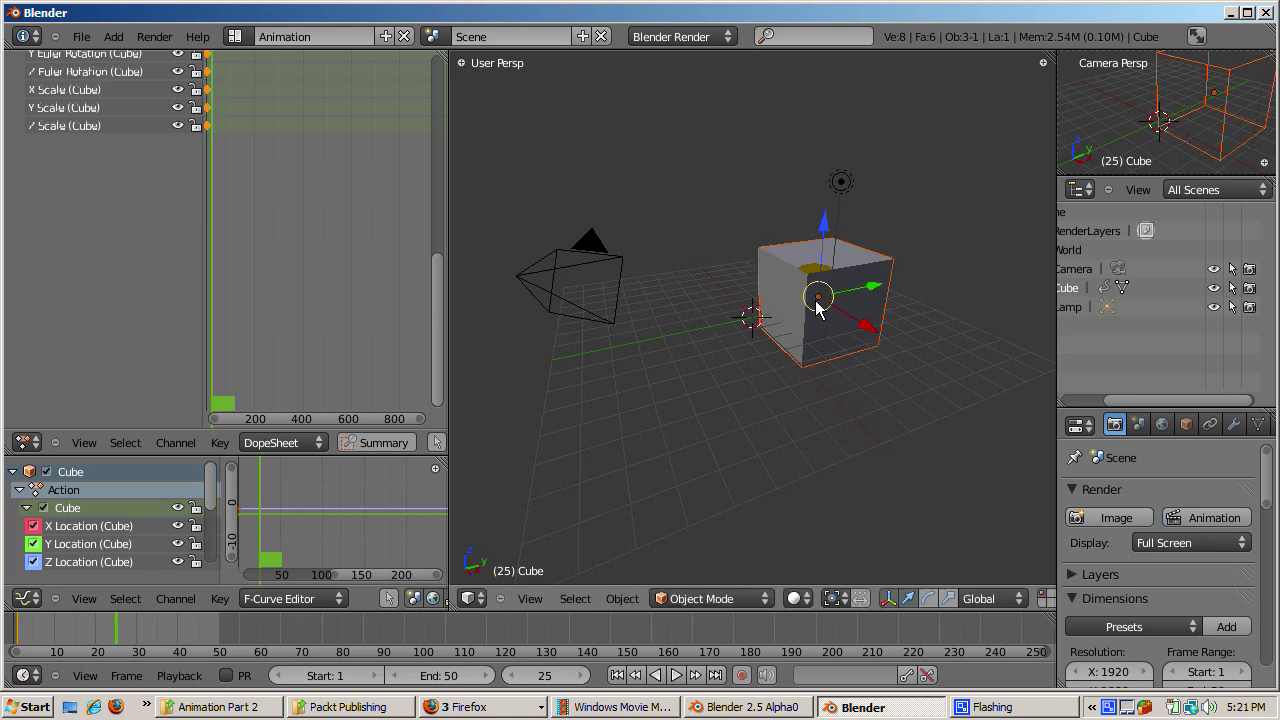
key("r")
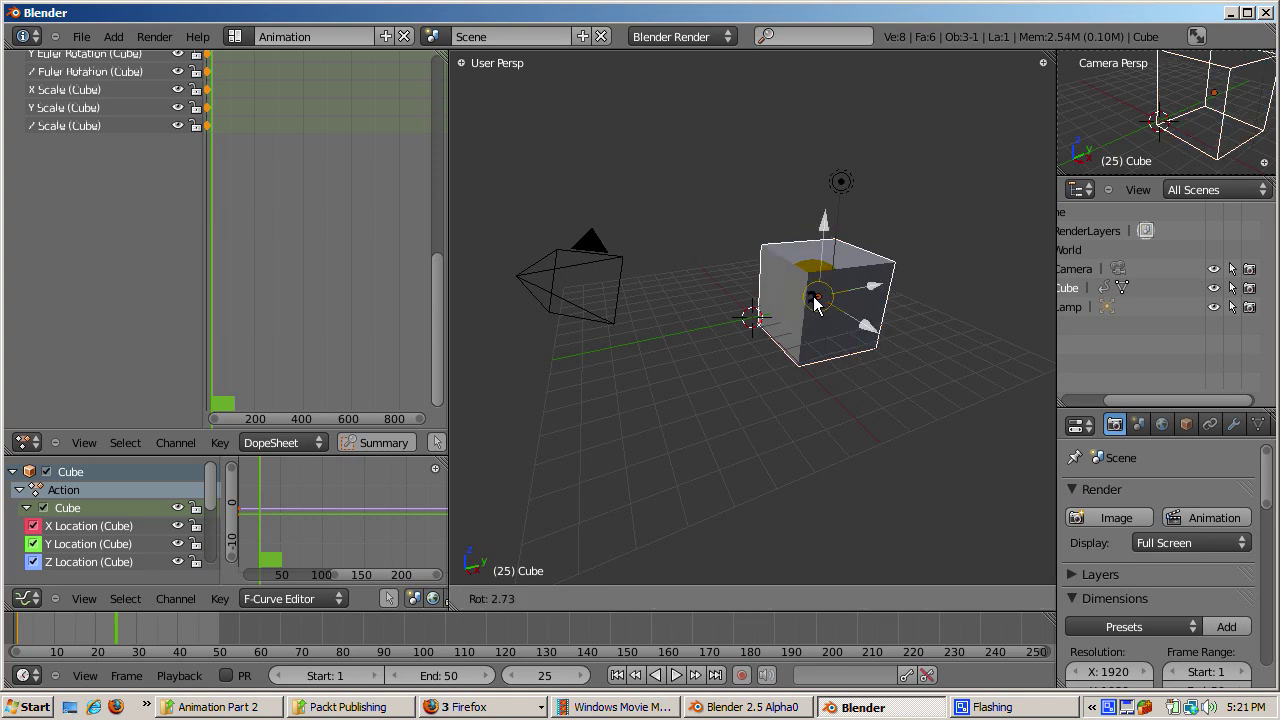
type("45")
key("Return")
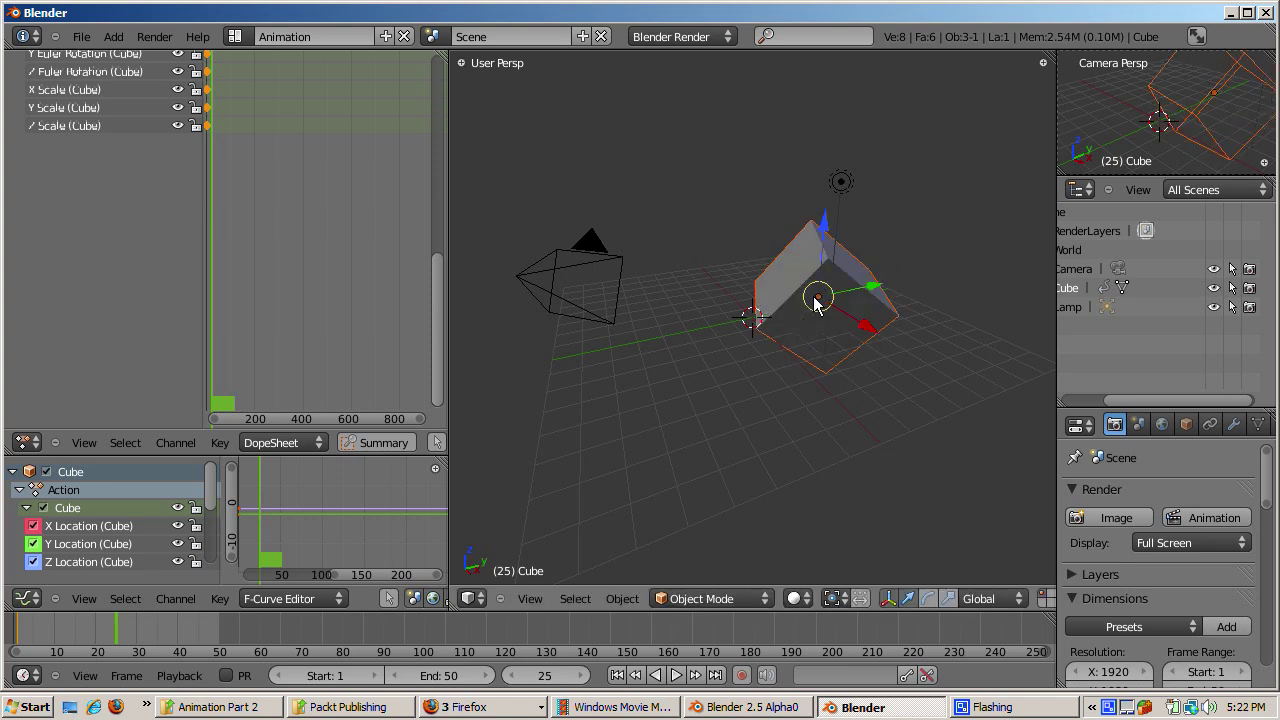
- Insert a LocRotScale keyframe for the cube's new pose
key("i")
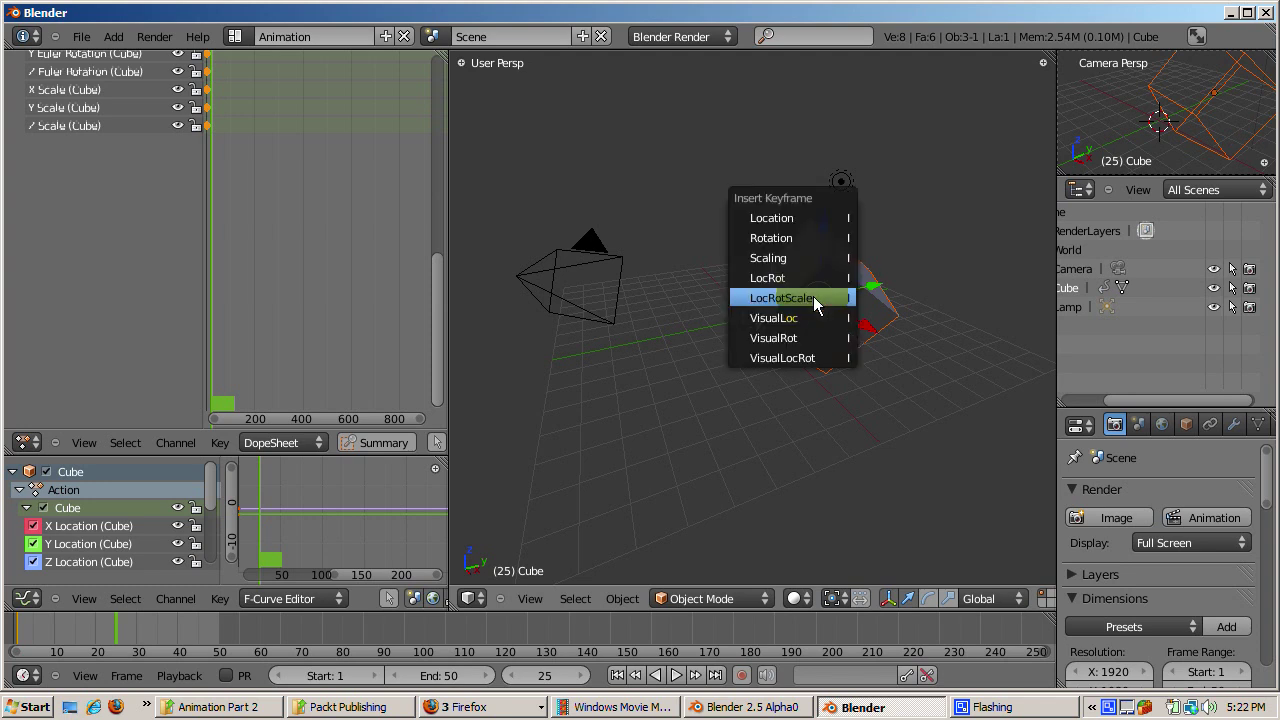
left_click(813, 297)
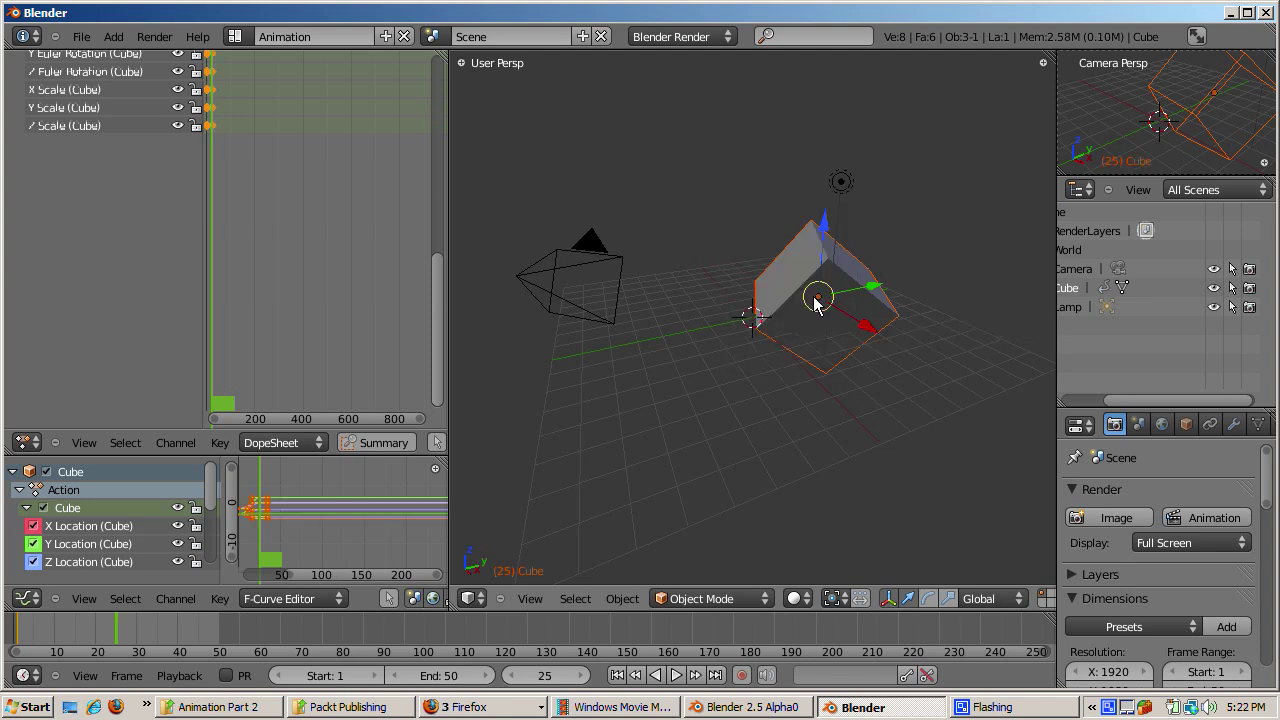
left_click(127, 517)
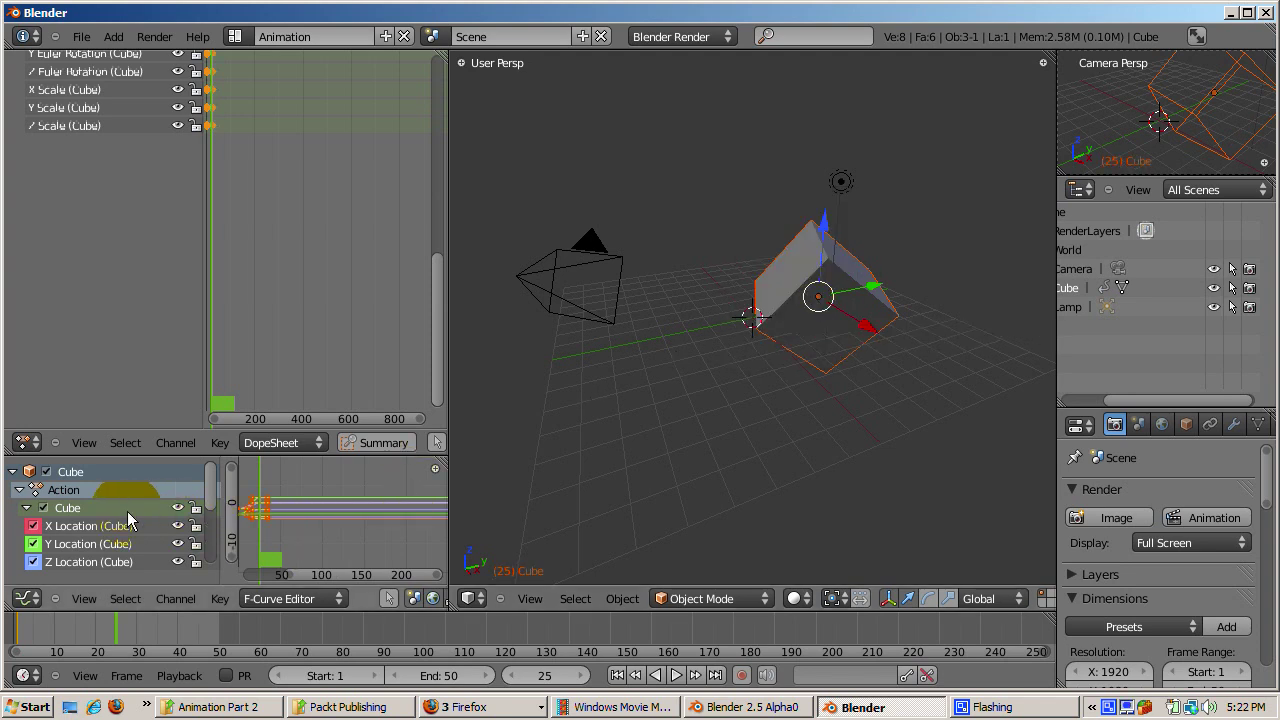
- Maximize the curve editor and hide the Z, Y and X Scale curves
key("ctrl+Up")
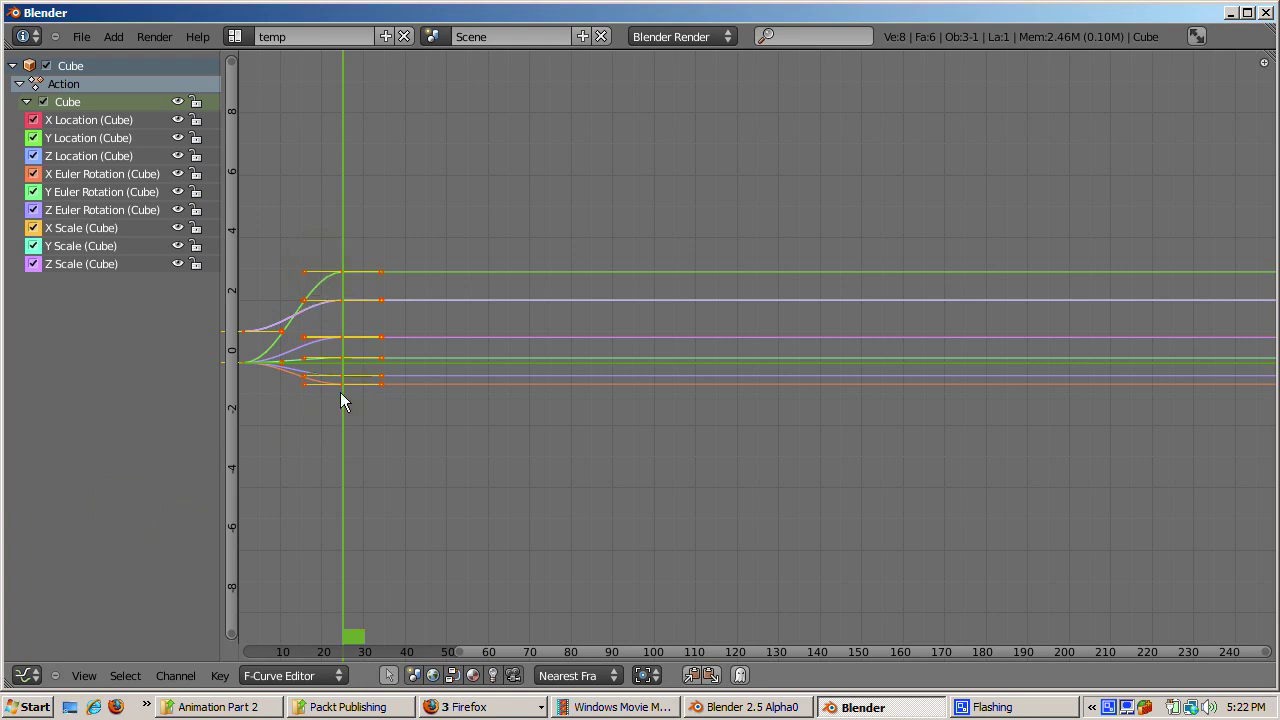
left_click(174, 266)
left_click(36, 229)
left_click(32, 264)
left_click(33, 210)
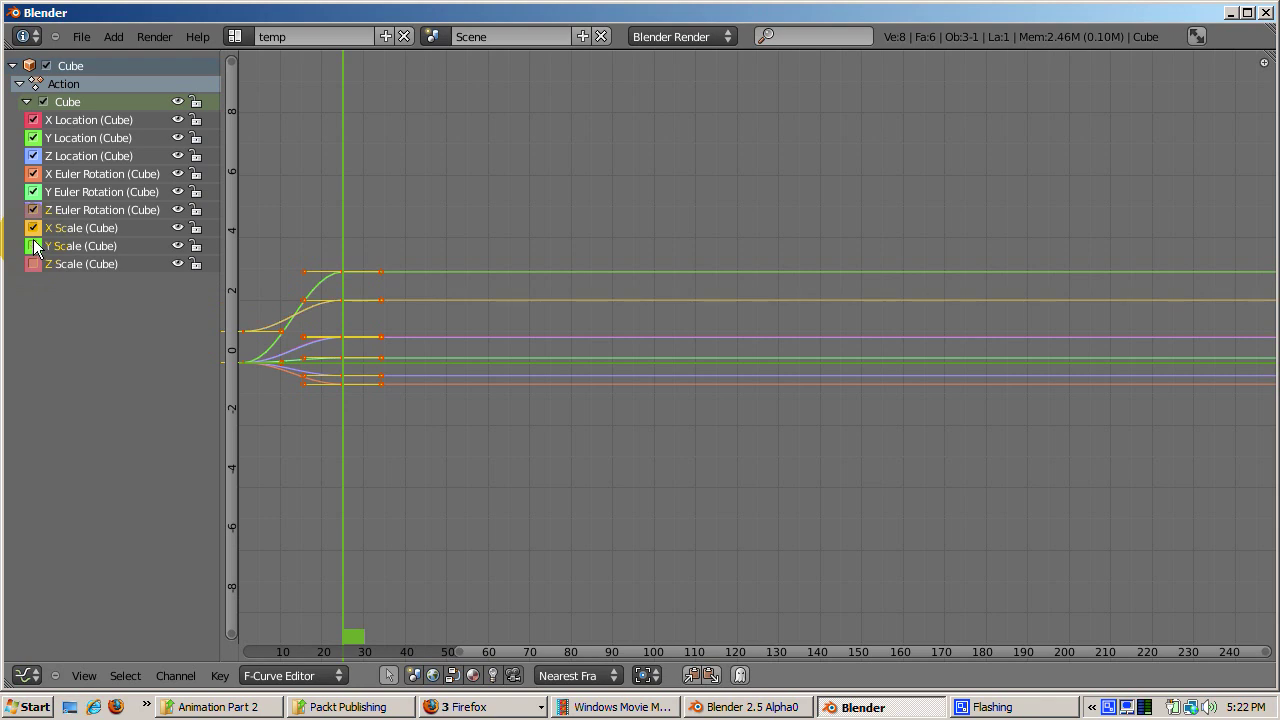
left_click(34, 246)
- Hide the rotation and Y/Z Location curves, leaving only X Location, and deselect all keyframes
left_click(33, 228)
left_click(33, 210)
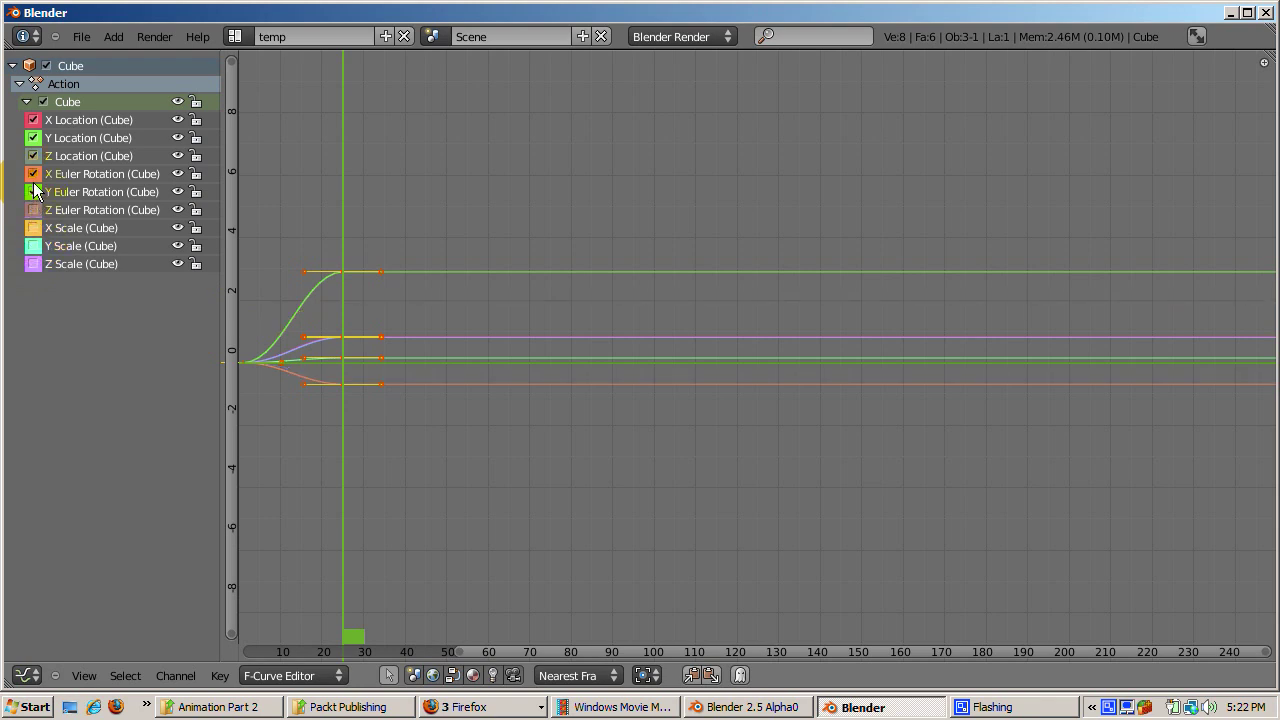
left_click(33, 192)
left_click(33, 174)
left_click(33, 156)
left_click(33, 138)
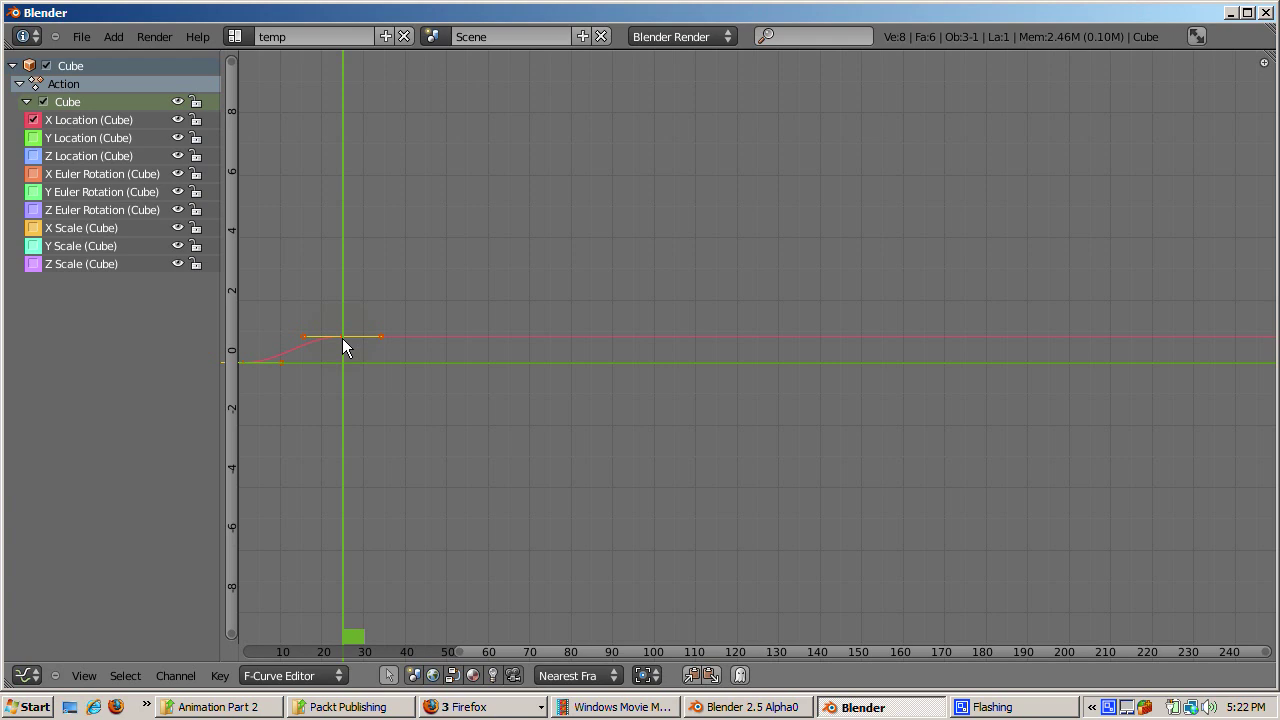
key("a")
- Raise the X Location keyframe at frame 25 to about 4.5
right_click(342, 338)
key("g")
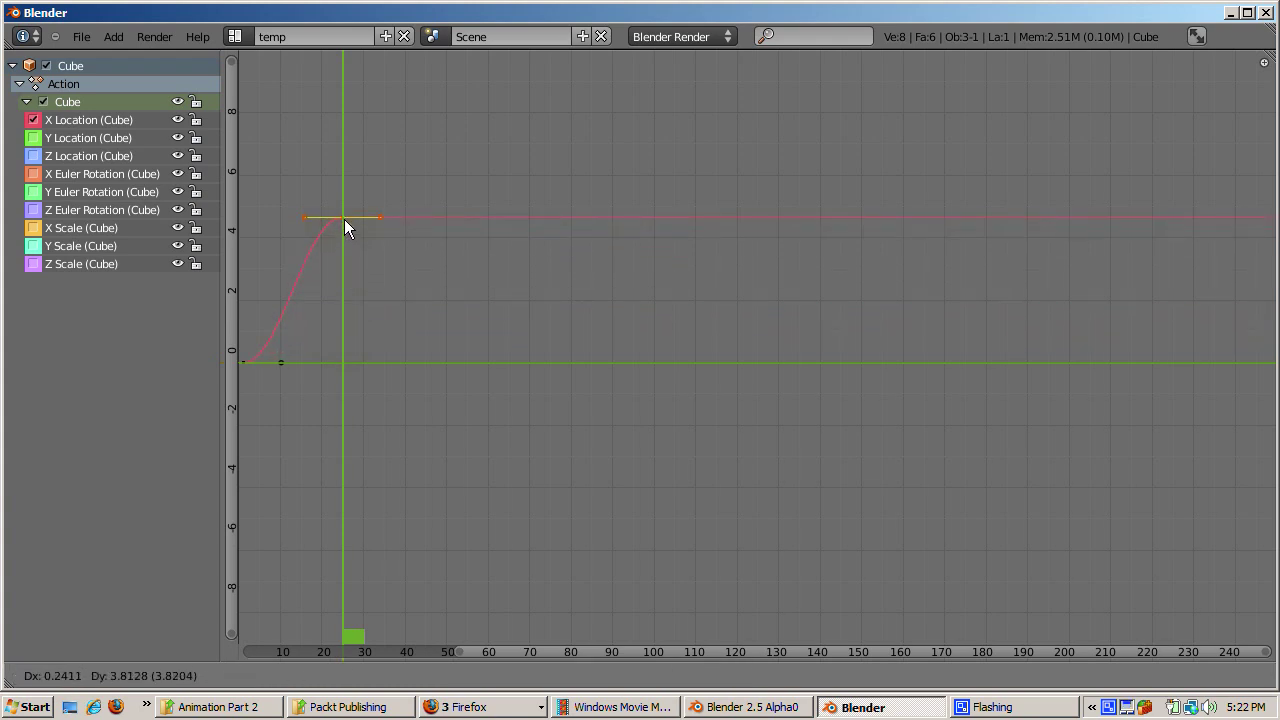
left_click(345, 218)
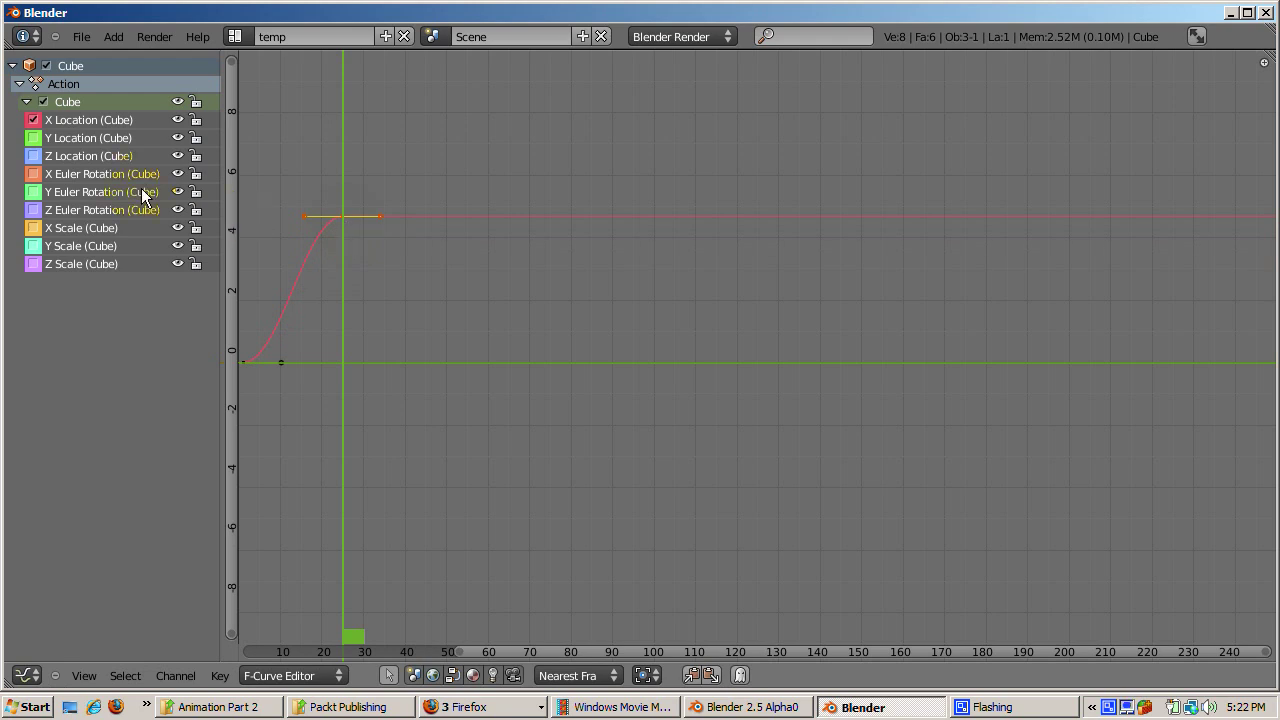
- Show all nine cube curves again and toggle the Y Location lock on and off
left_click(44, 100)
left_click(44, 101)
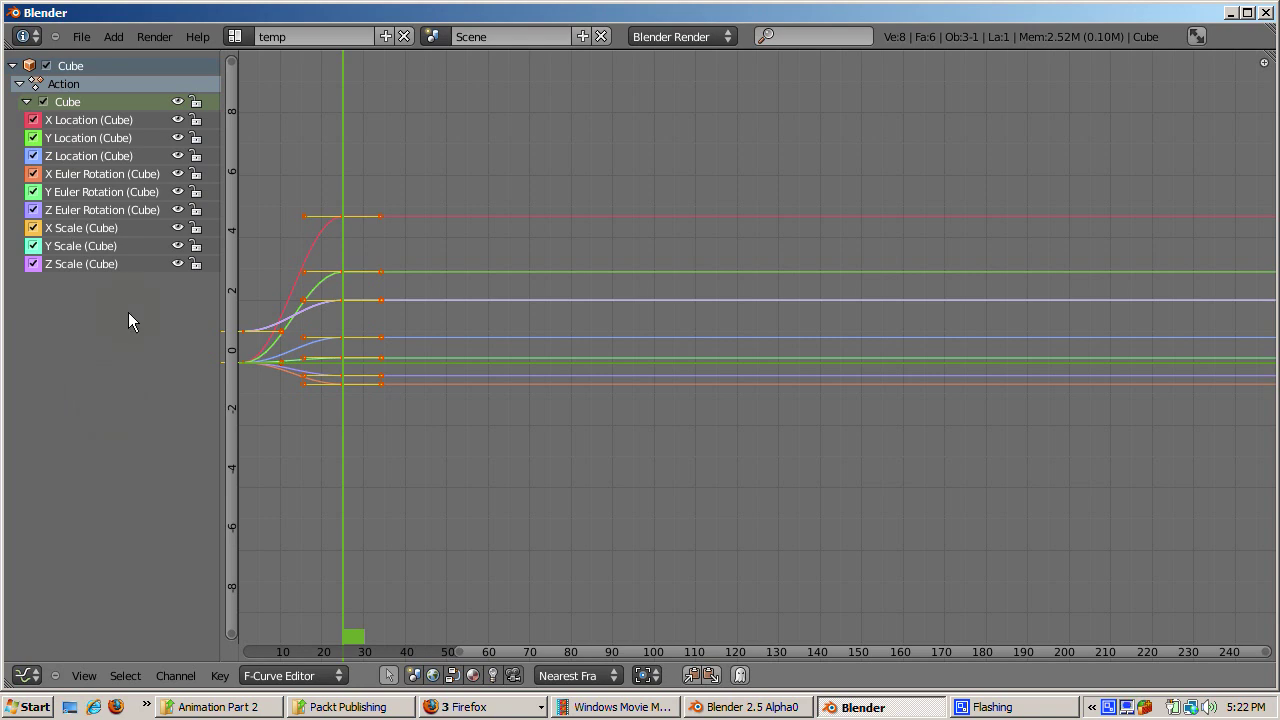
left_click(198, 262)
left_click(197, 139)
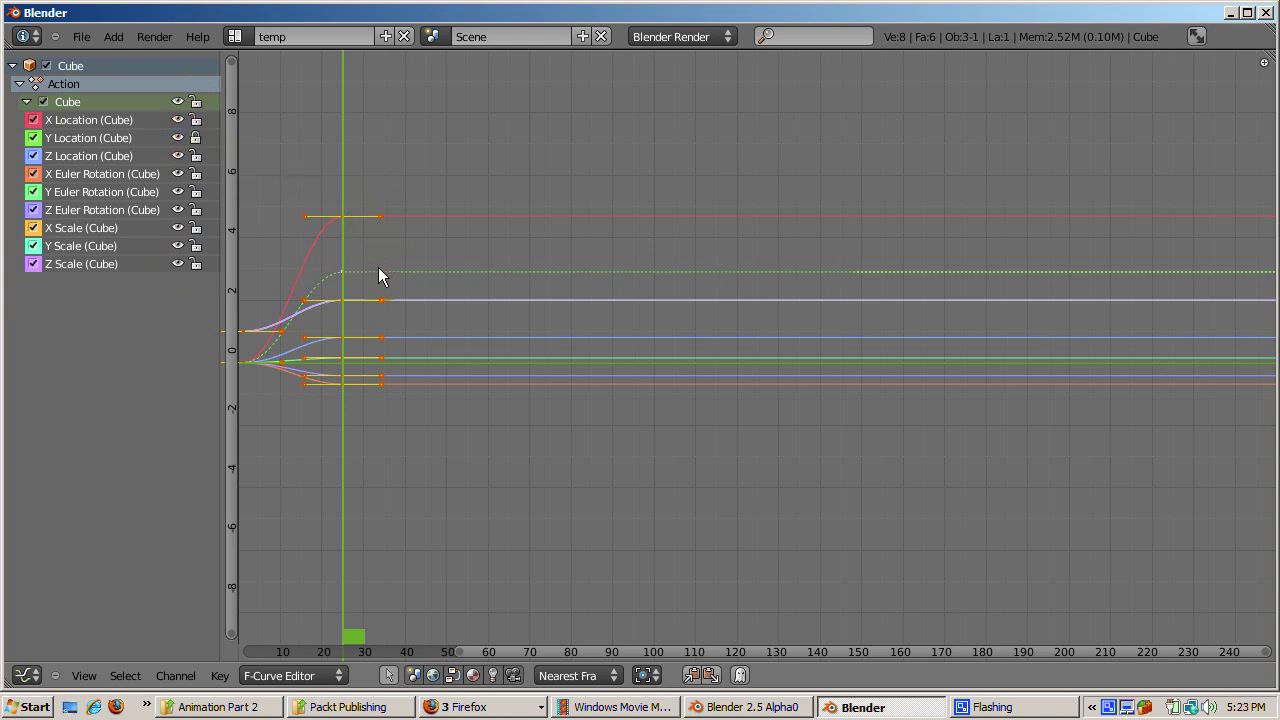
left_click(197, 137)
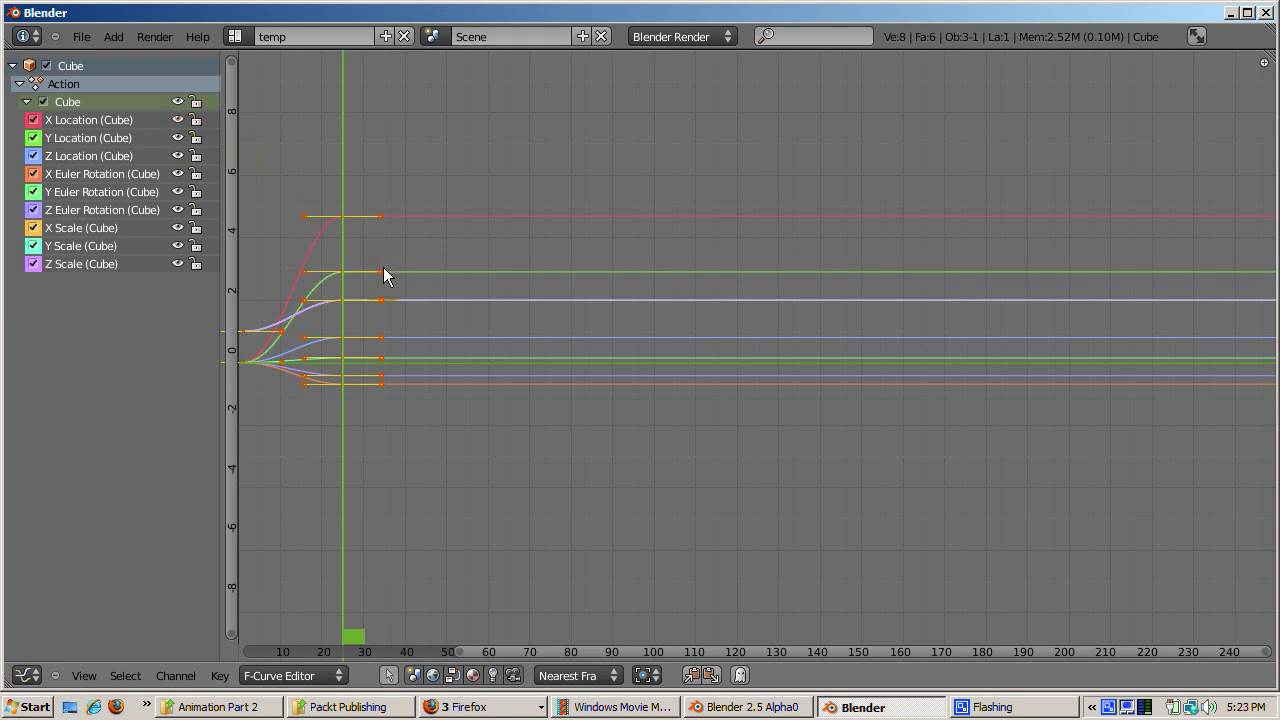
- Play the cube's animation in the full layout, stop at frame 46, and re-maximize the curve editor
key("ctrl+Right")
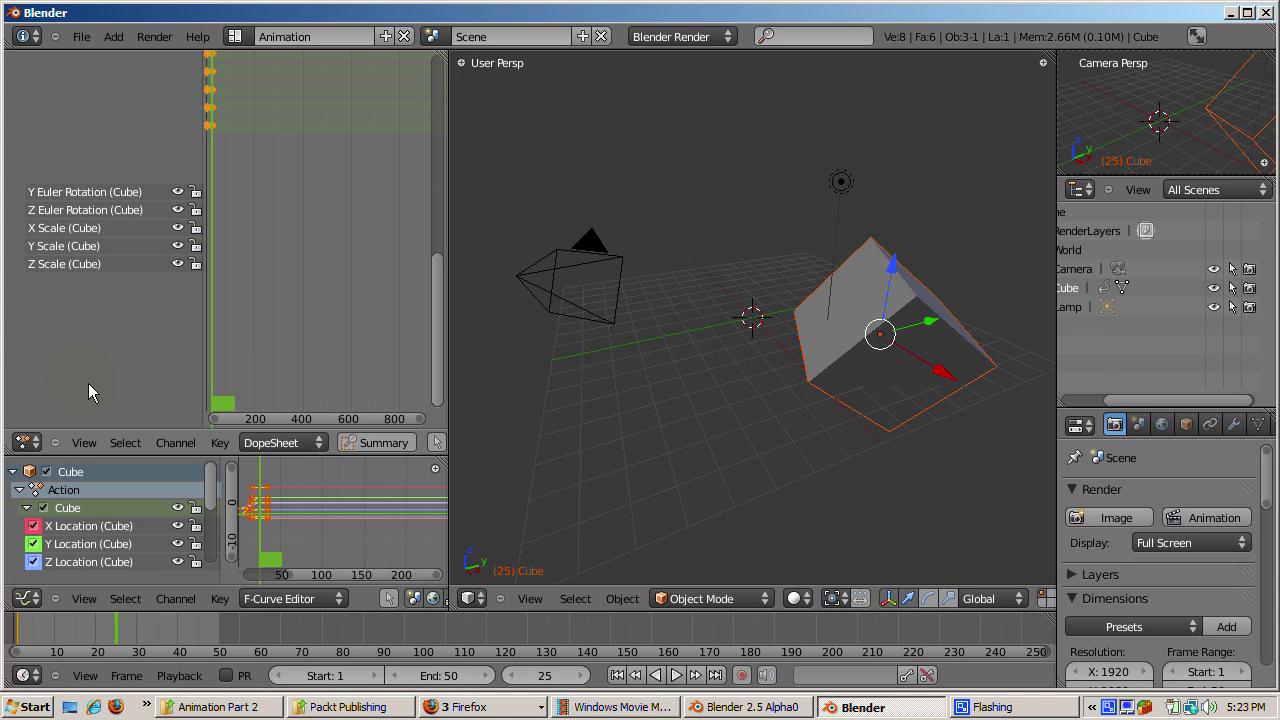
key("alt+a")
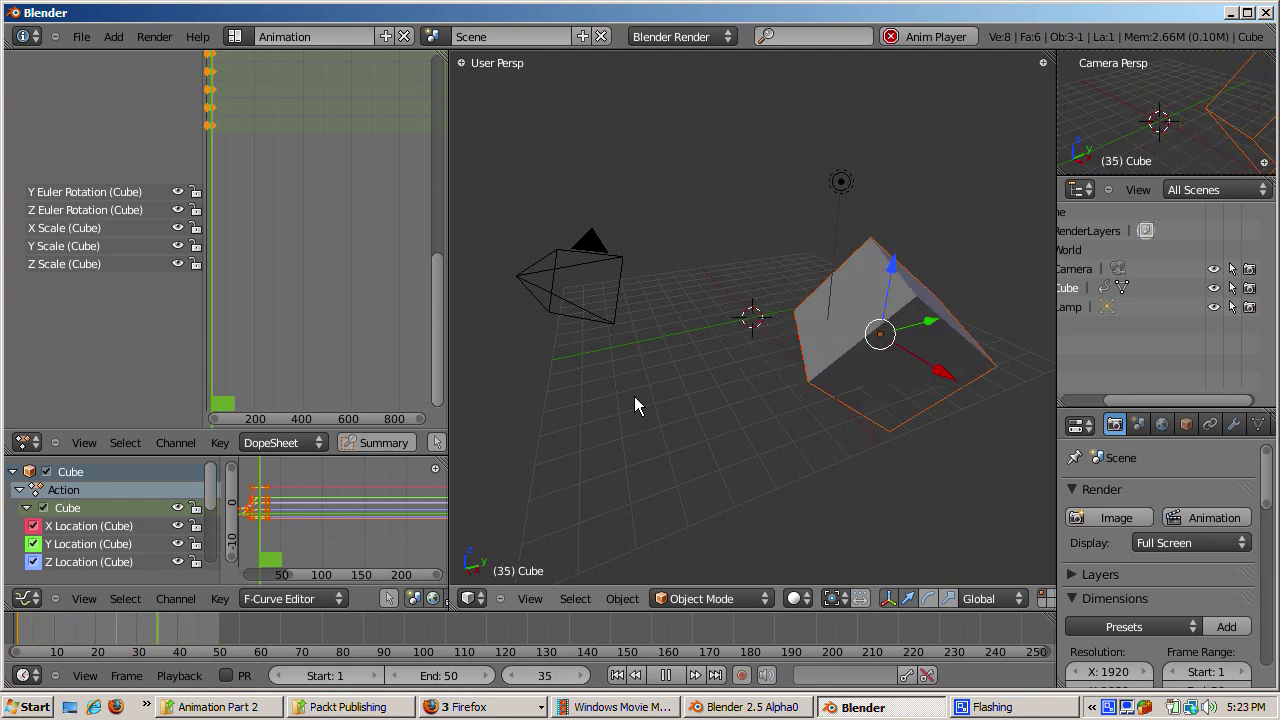
key("alt+a")
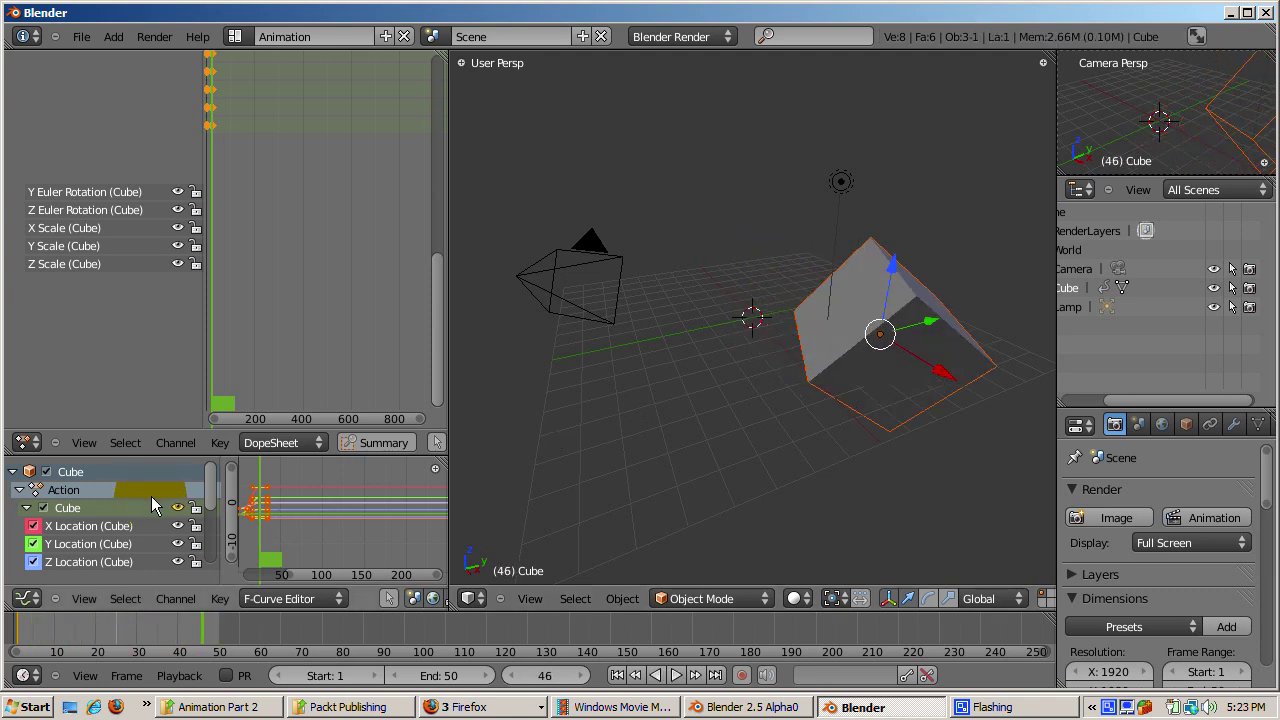
key("ctrl+Up")
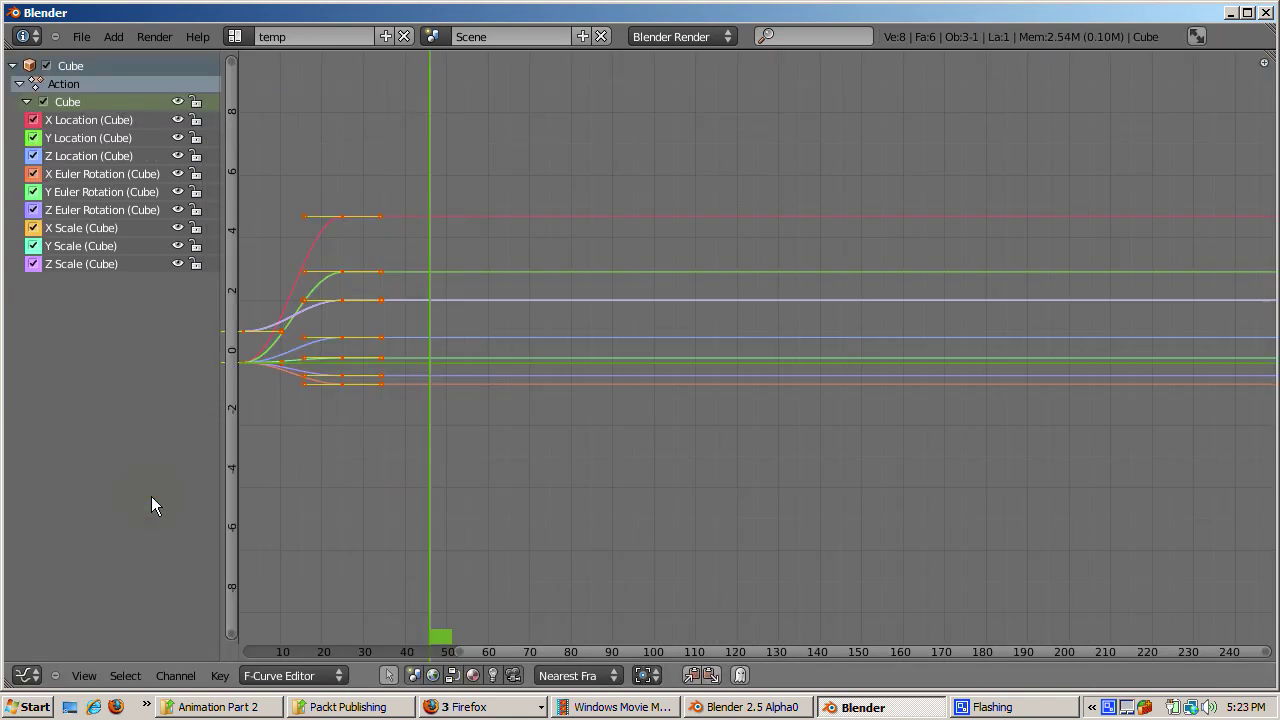
- Mute the Z Scale, Y Scale, Y Rotation, Z Location and Y Location channels, then restore the layout
left_click(176, 264)
left_click(177, 247)
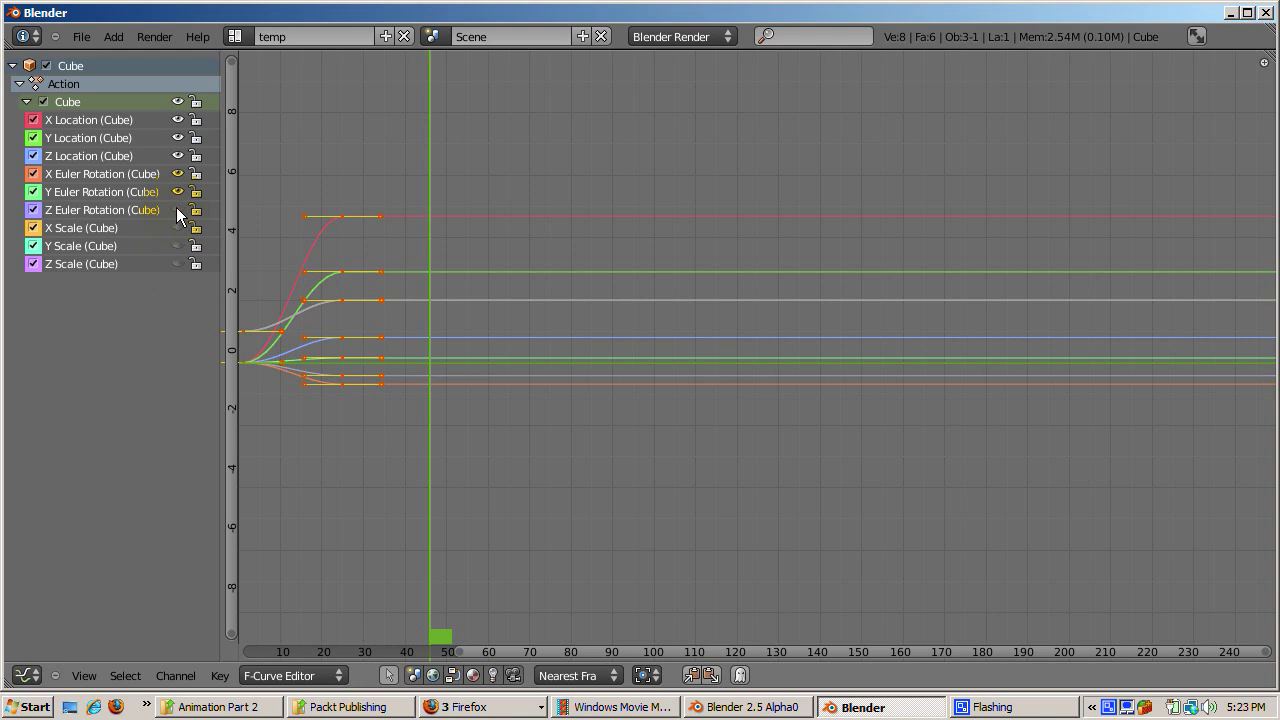
left_click(177, 190)
left_click(178, 155)
left_click(176, 137)
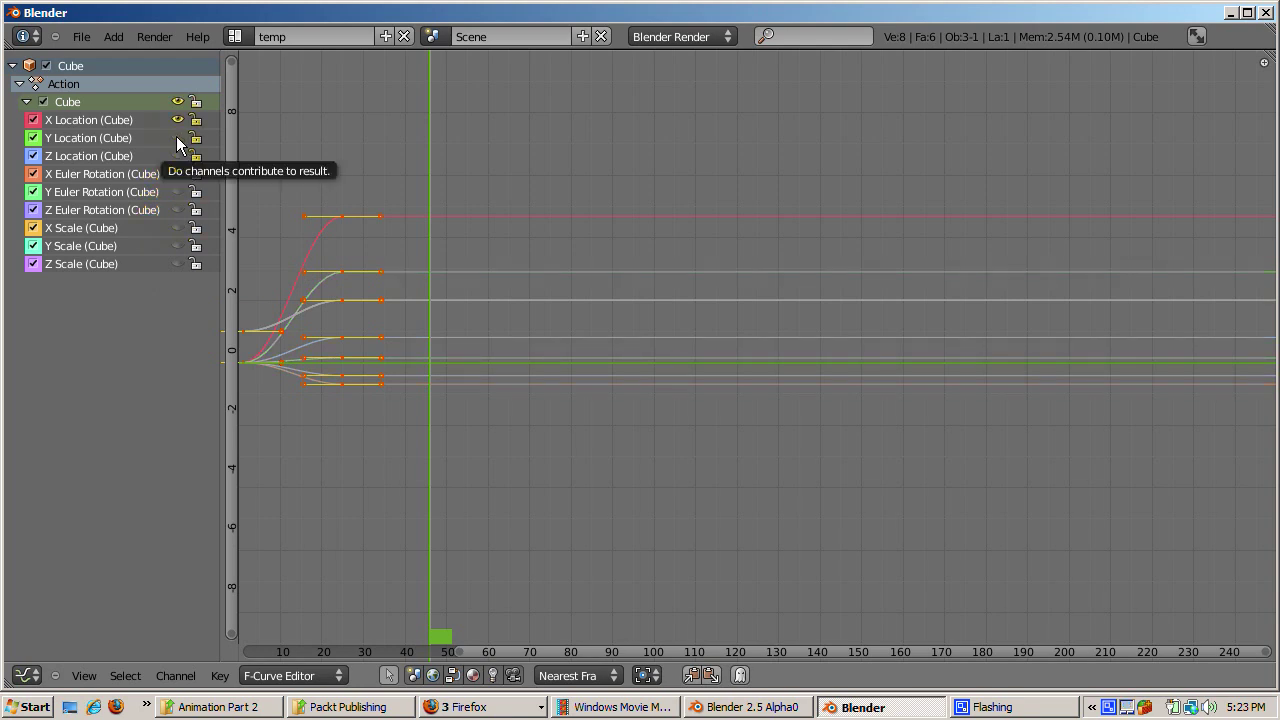
key("ctrl+Up")
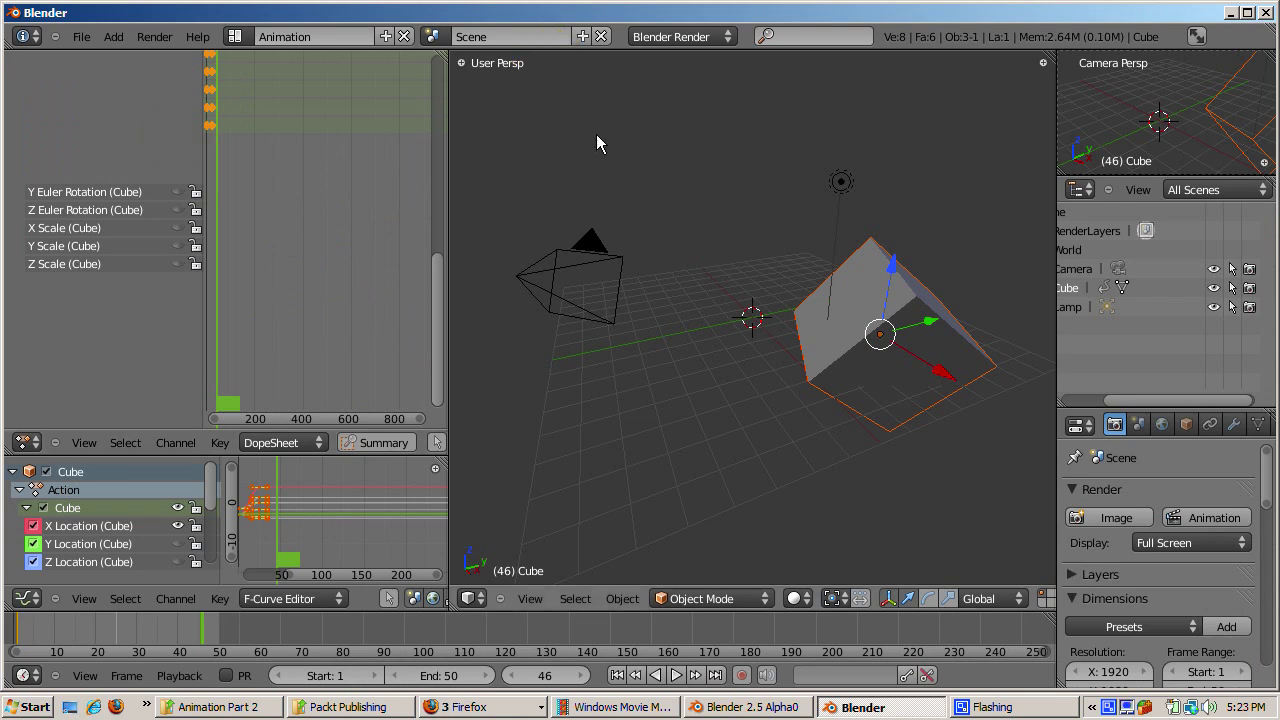
- Play the animation with only X Location active and stop it at frame 9
key("alt+a")
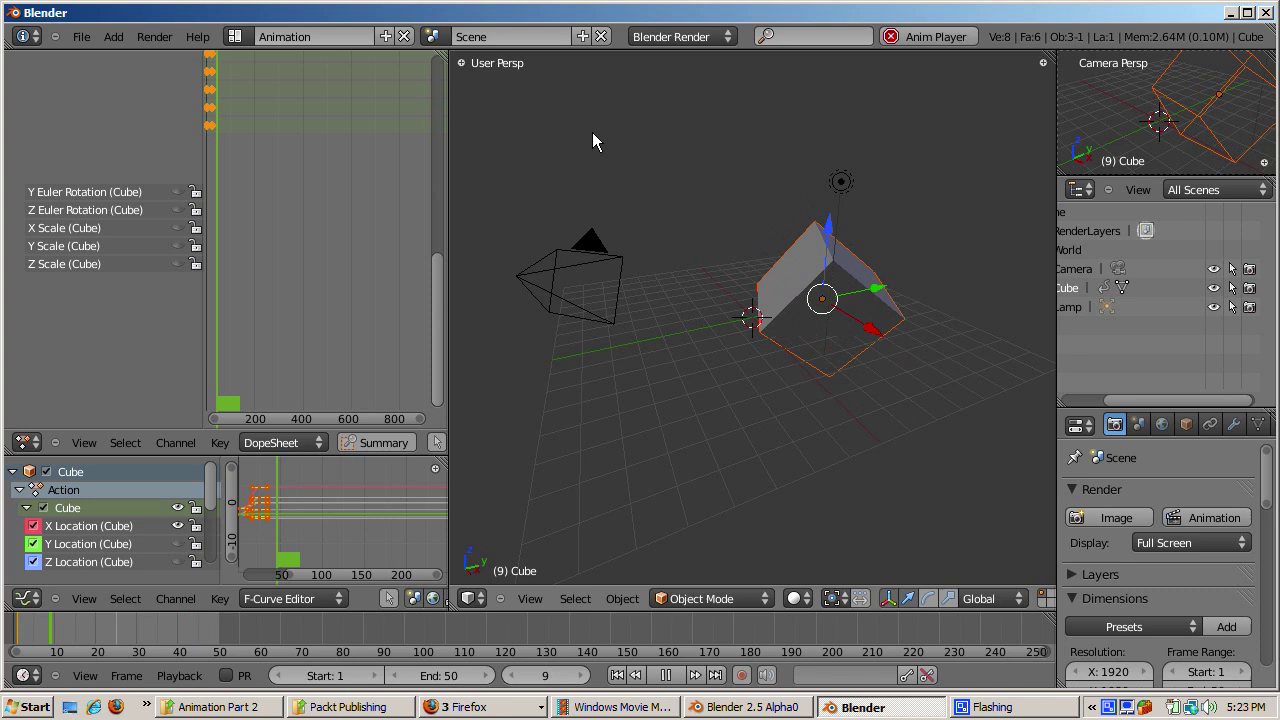
key("alt+a")
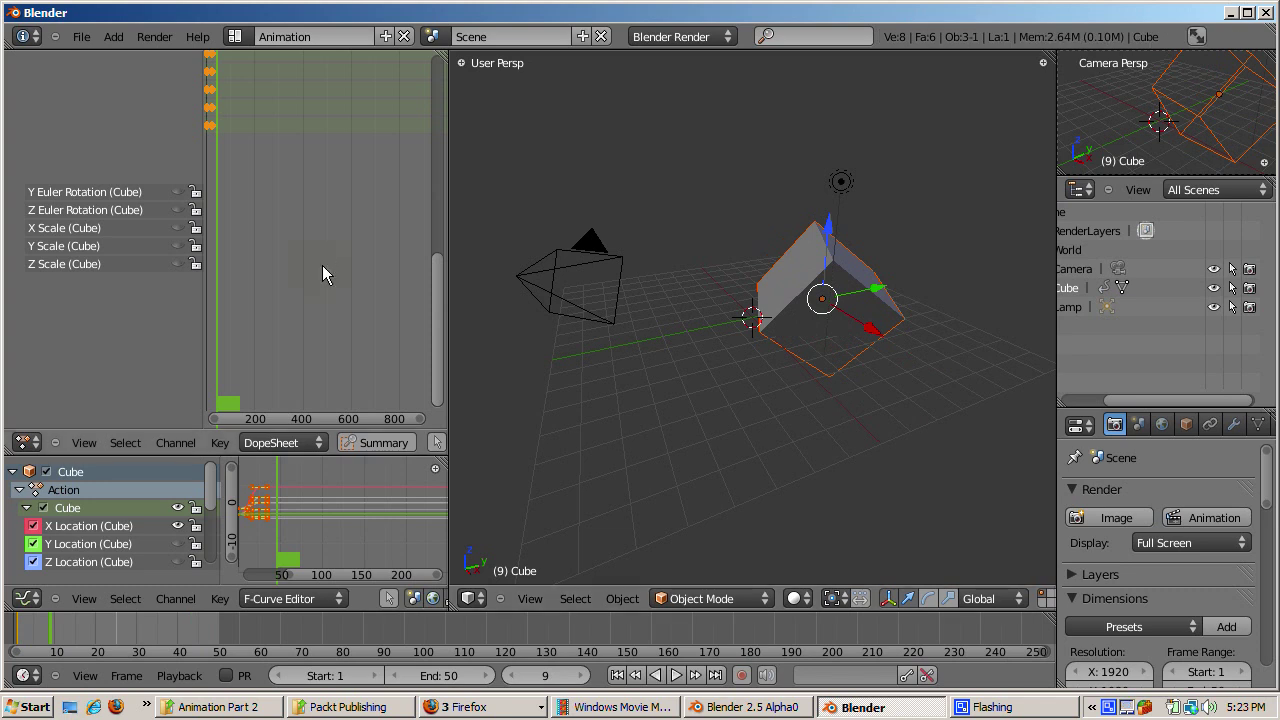
scroll(150, 264, "down", 4)
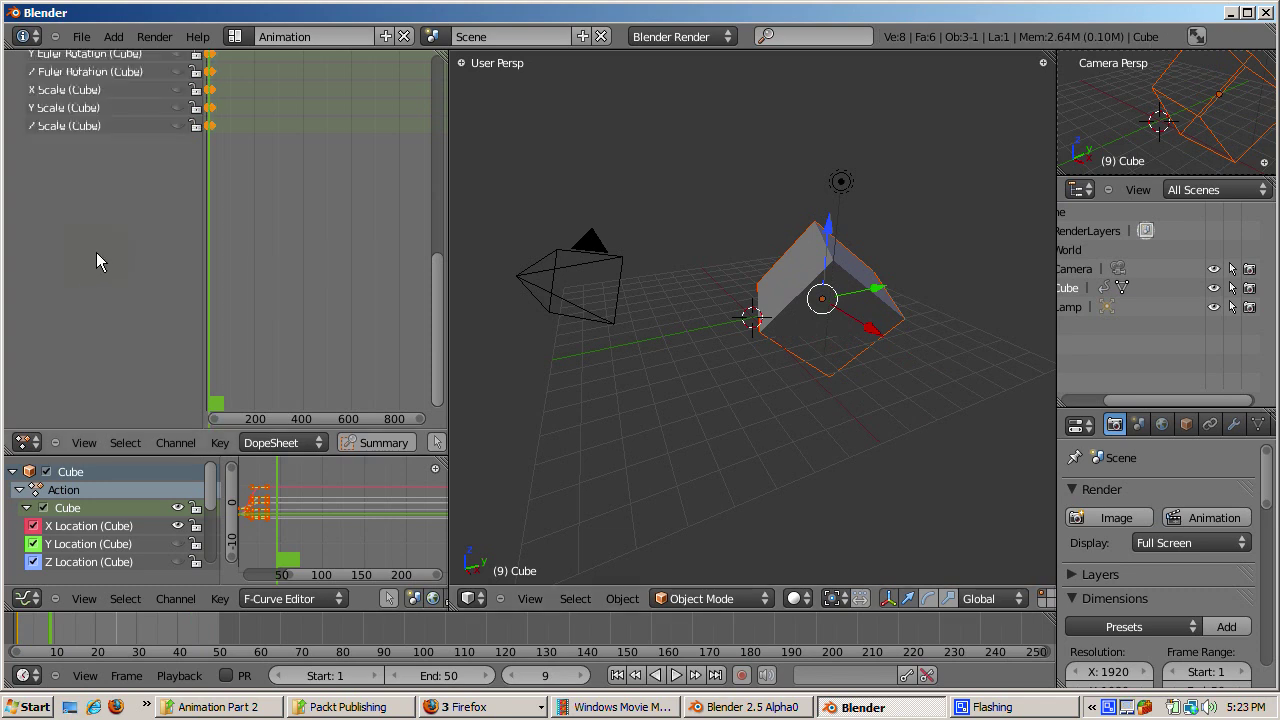
- Check the maximized Dope Sheet, then place the 3D cursor on the grid left of the cube
key("ctrl+Up")
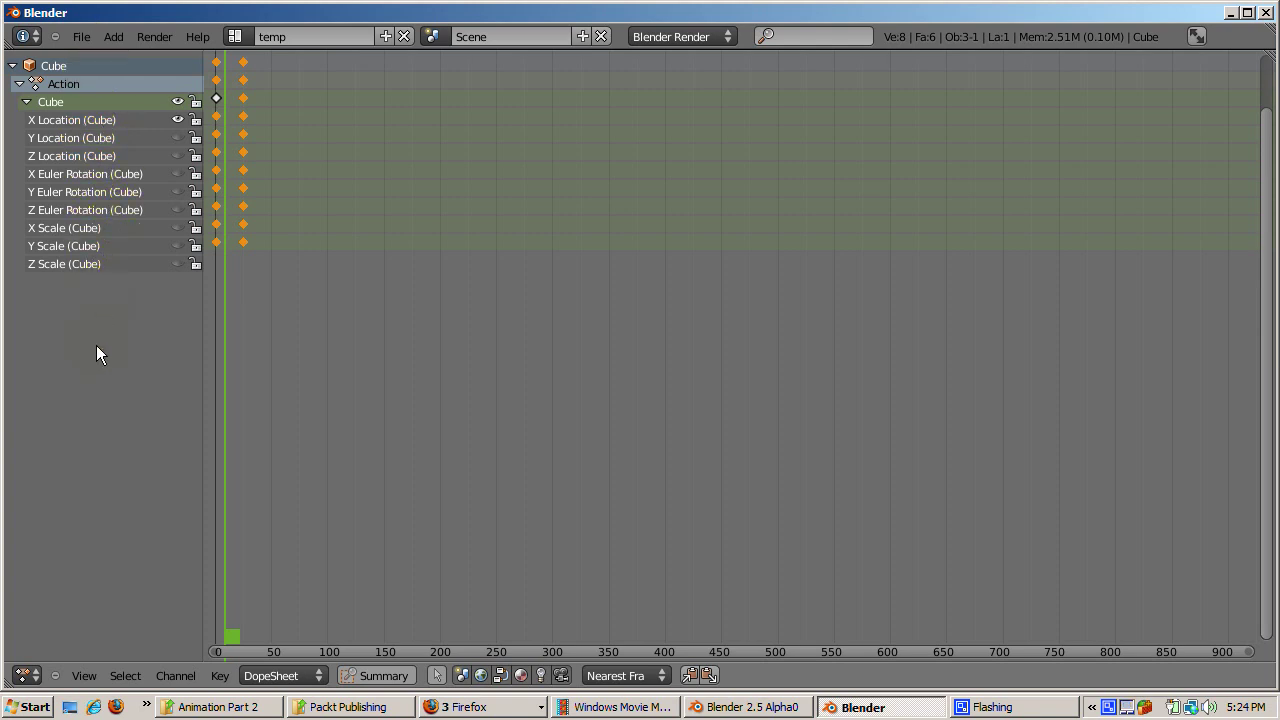
key("ctrl+Up")
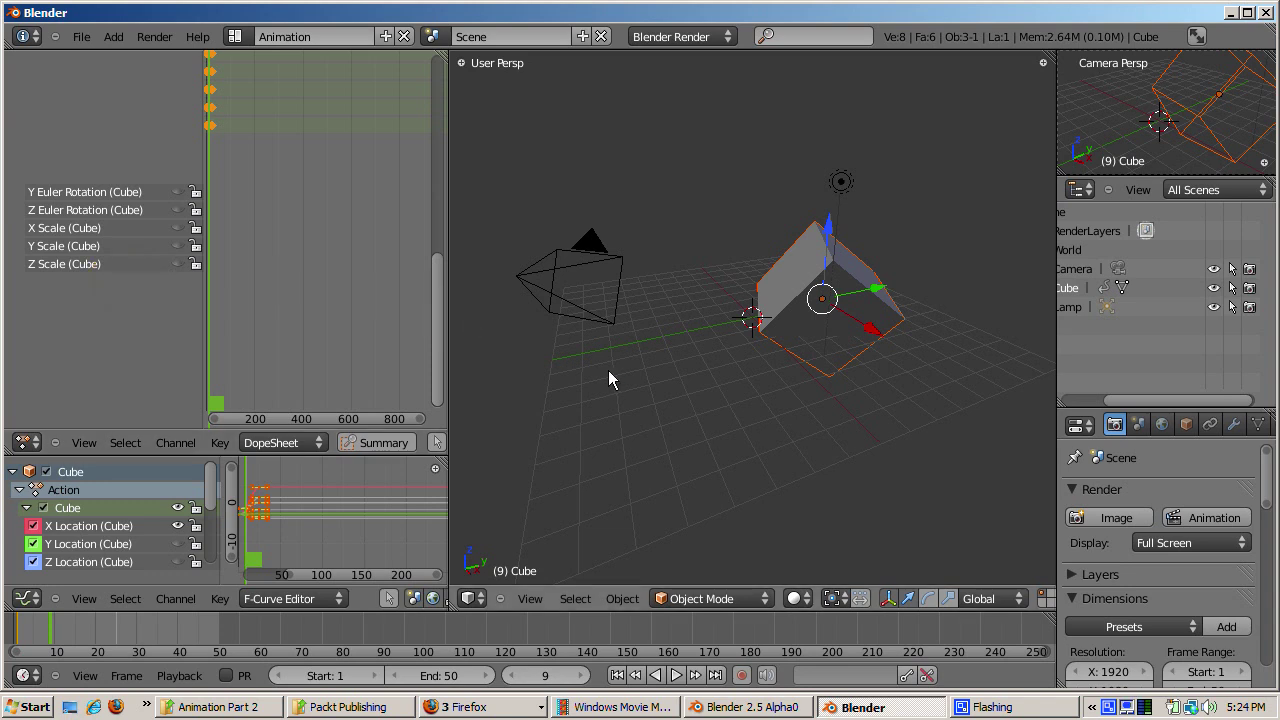
left_click(641, 347)
- Add a Monkey mesh at the 3D cursor and insert a LocRotScale keyframe on it
key("shift+a")
mouse_move(681, 345)
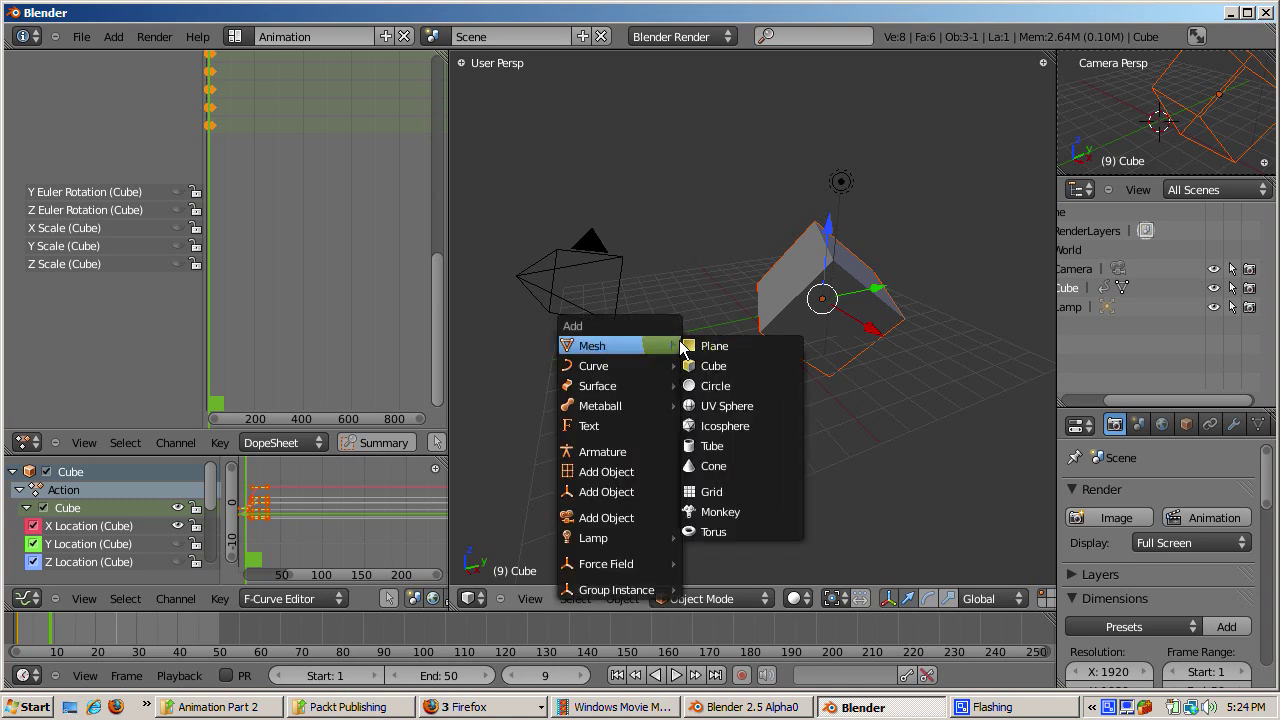
left_click(716, 512)
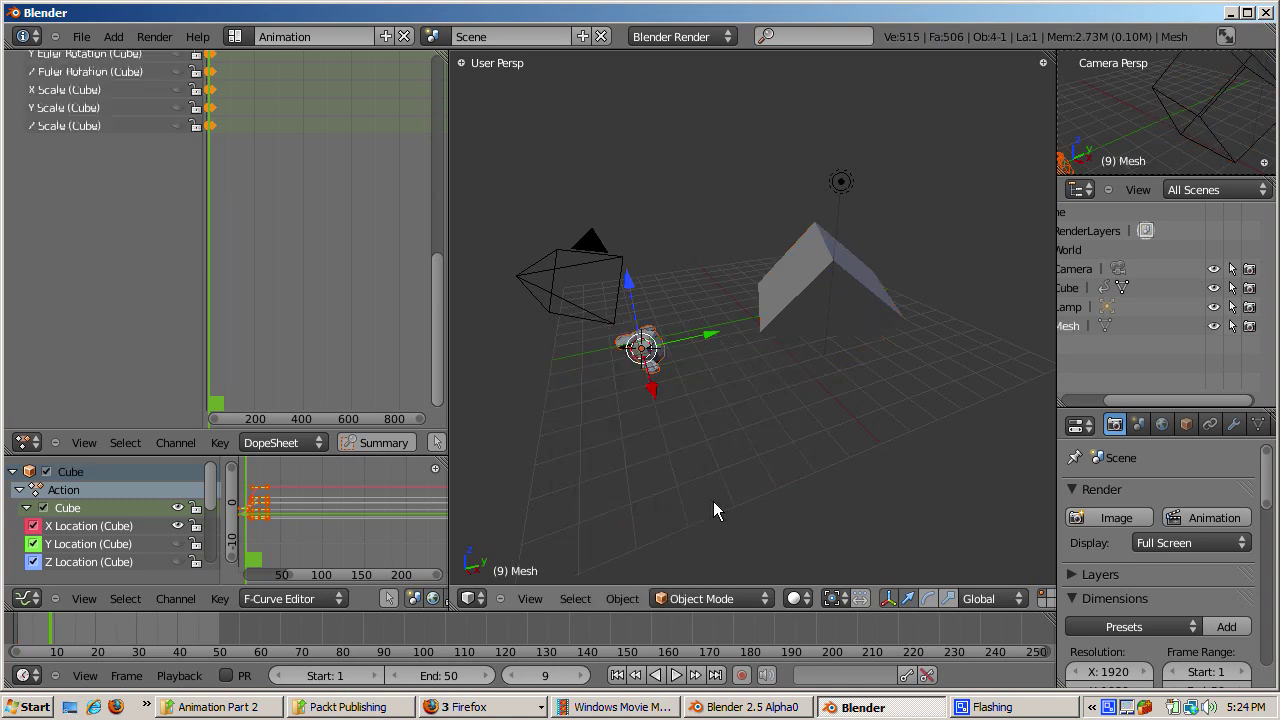
key("i")
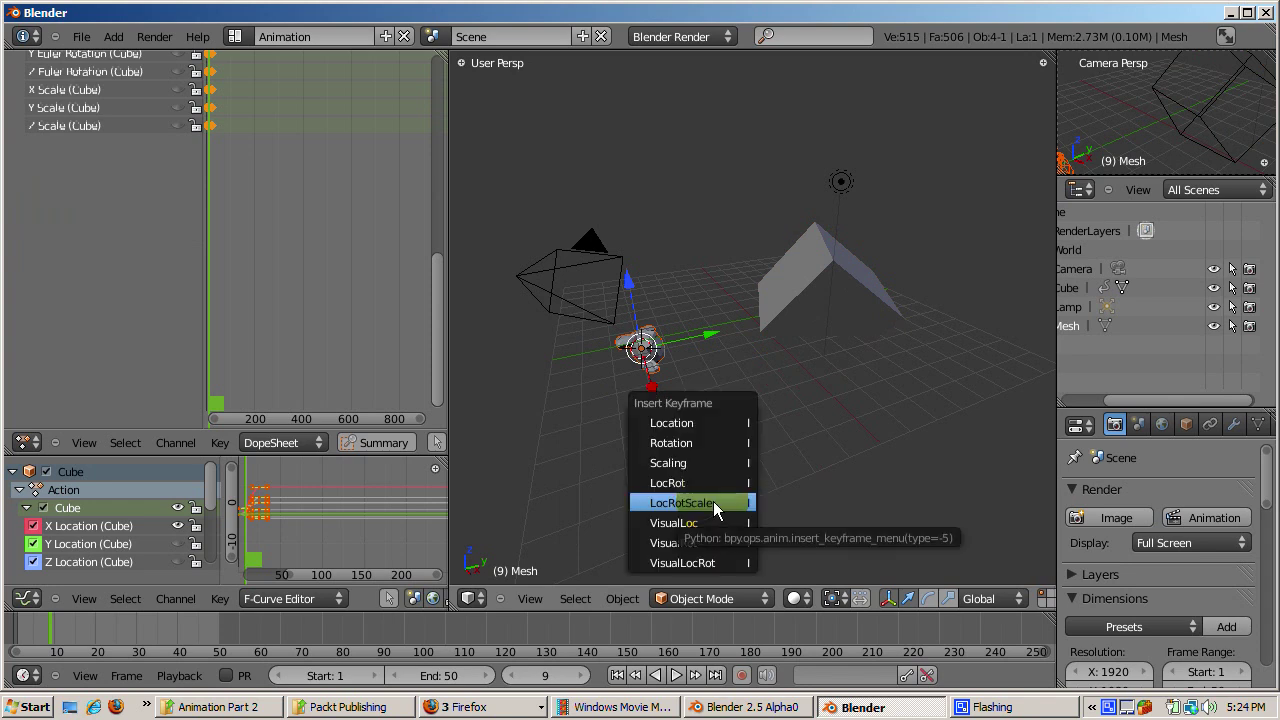
left_click(713, 501)
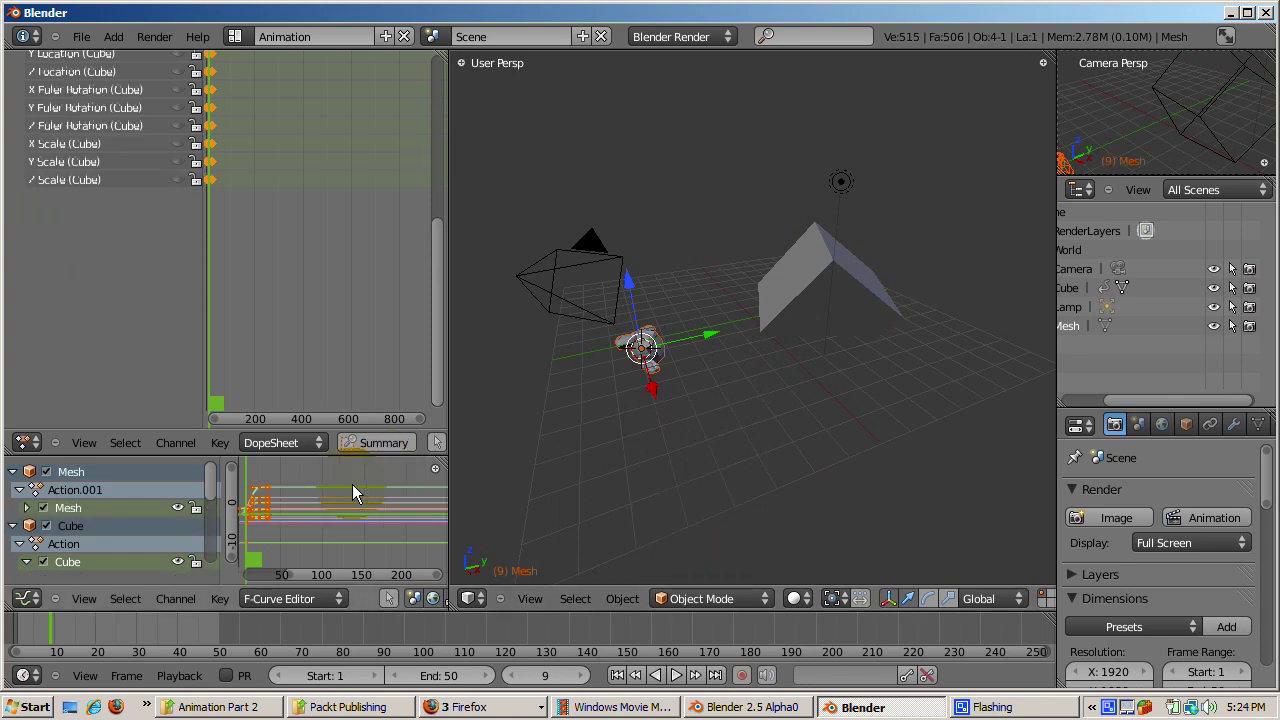
- In the maximized Graph Editor, expand the Mesh curves and toggle the Cube curves off and on
key("ctrl+Up")
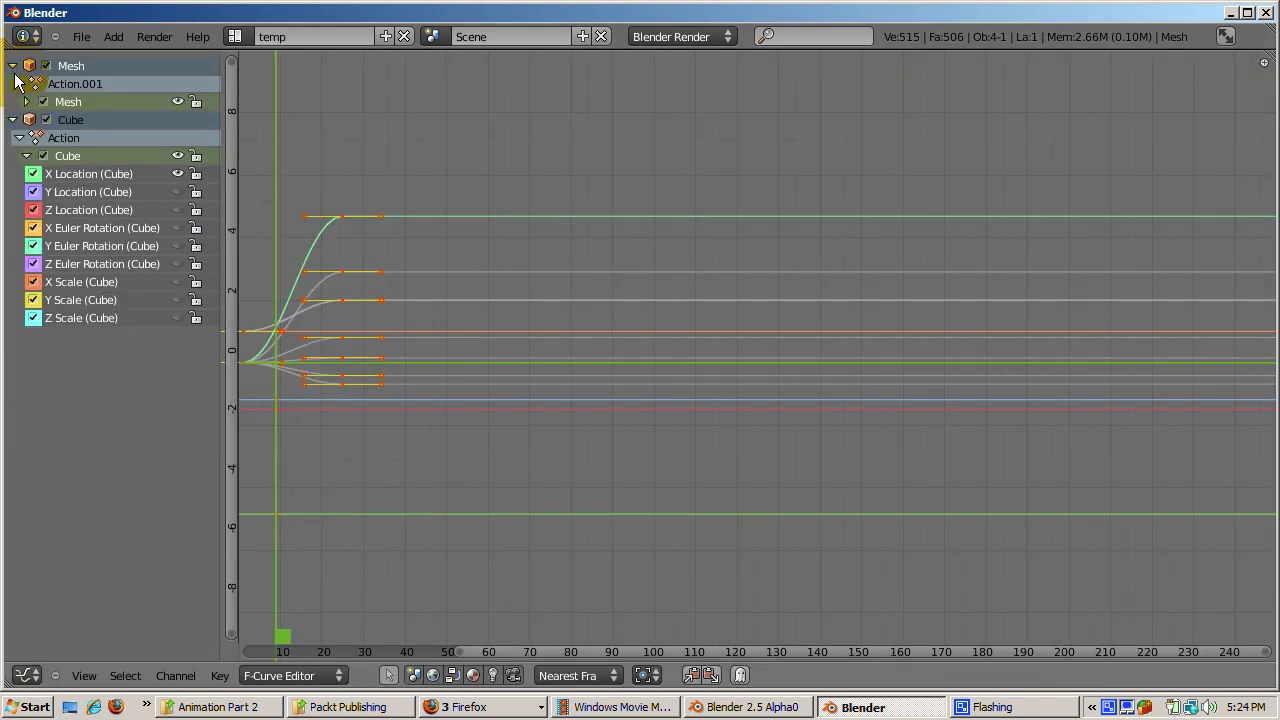
left_click(62, 70)
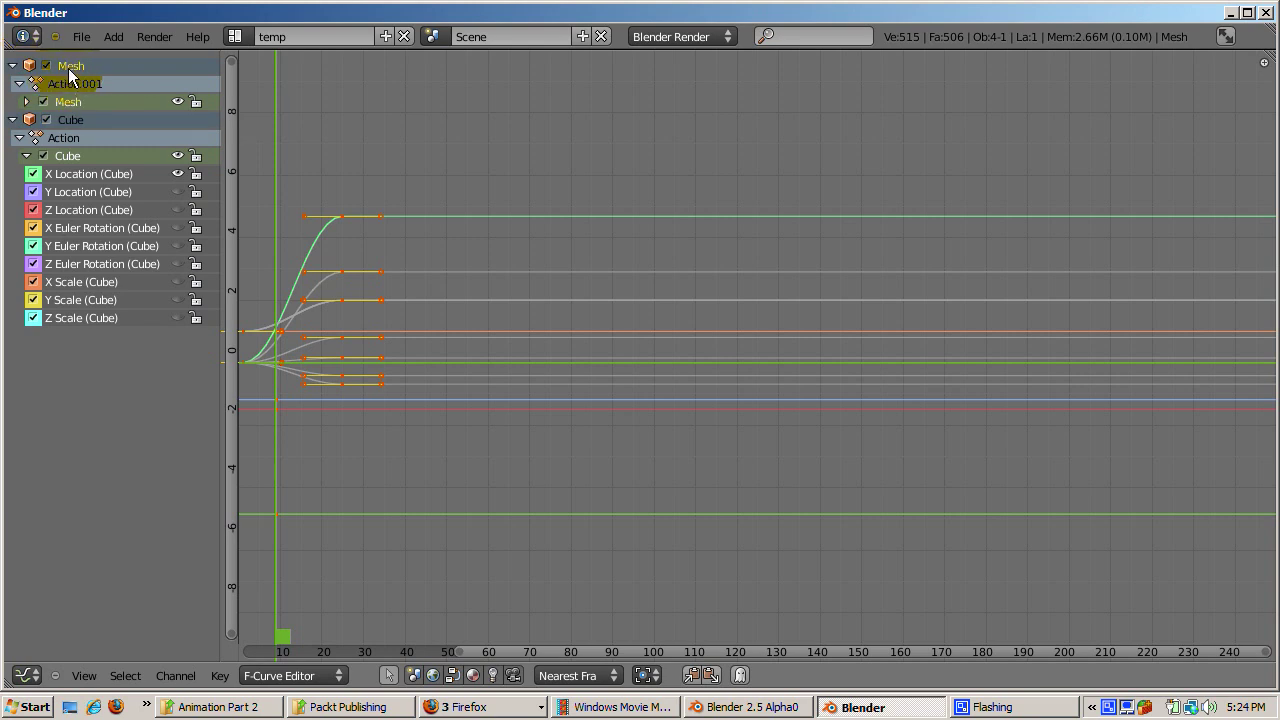
left_click(26, 102)
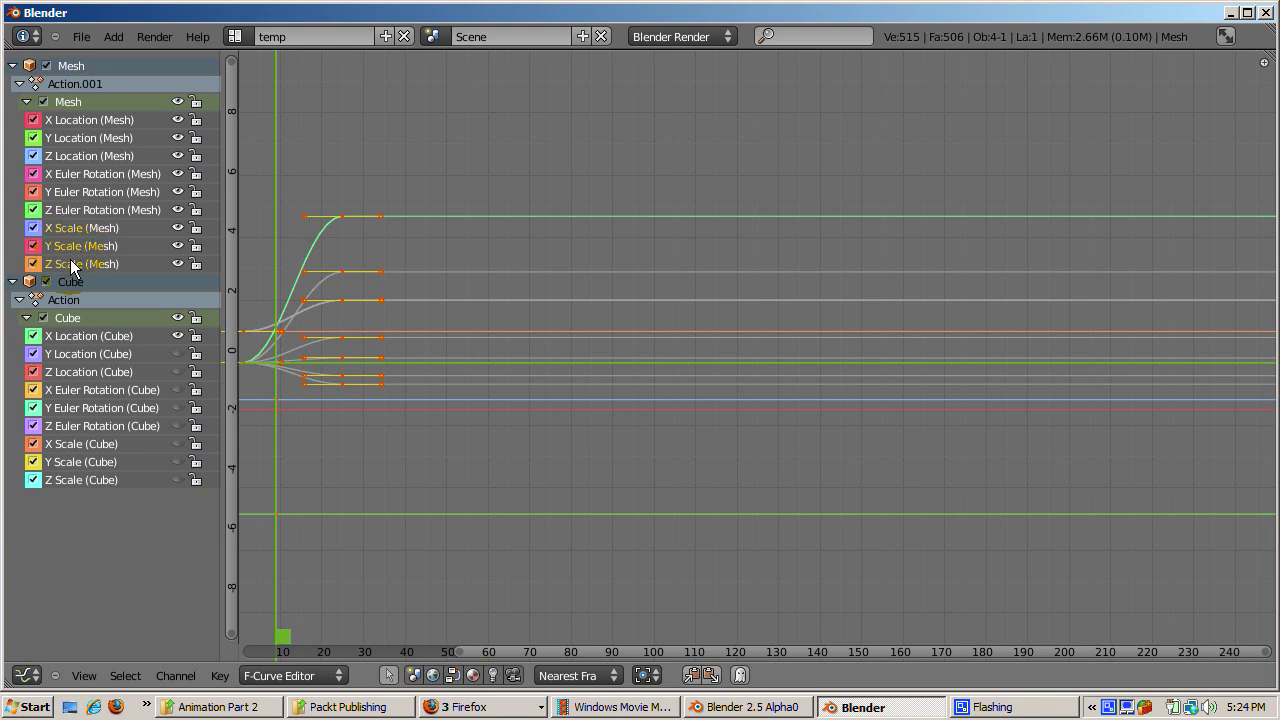
left_click(42, 317)
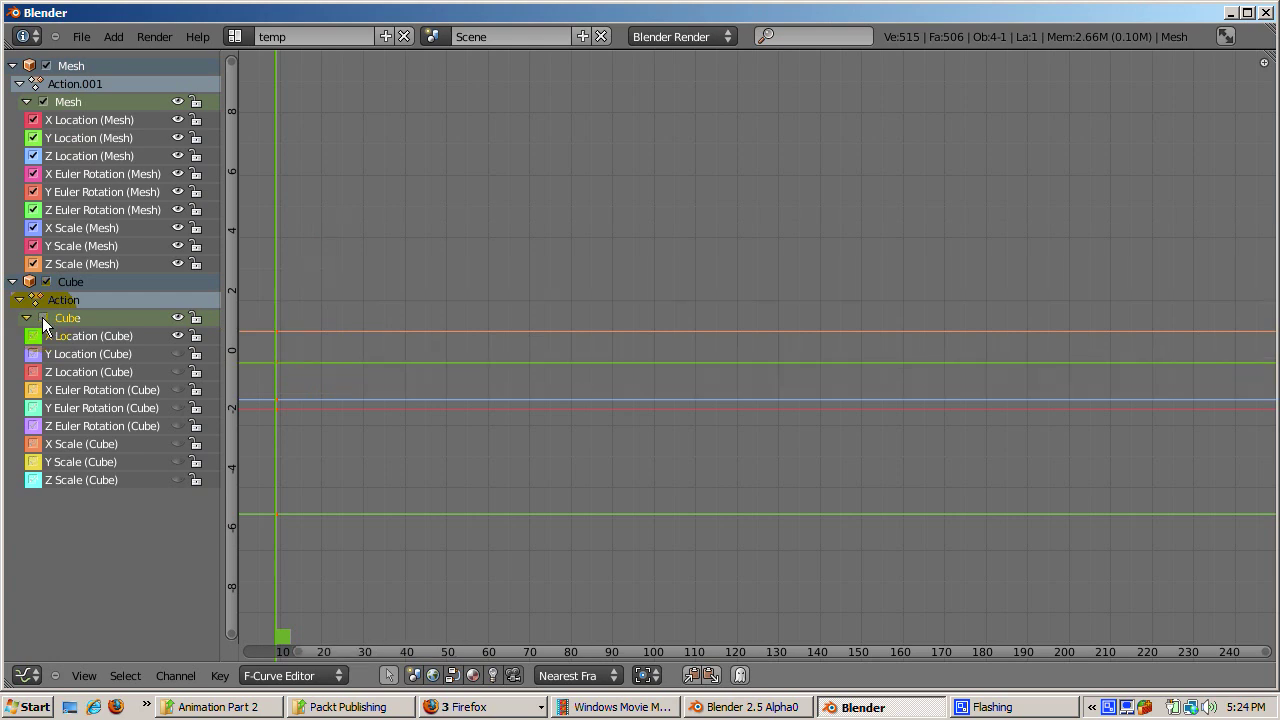
left_click(42, 317)
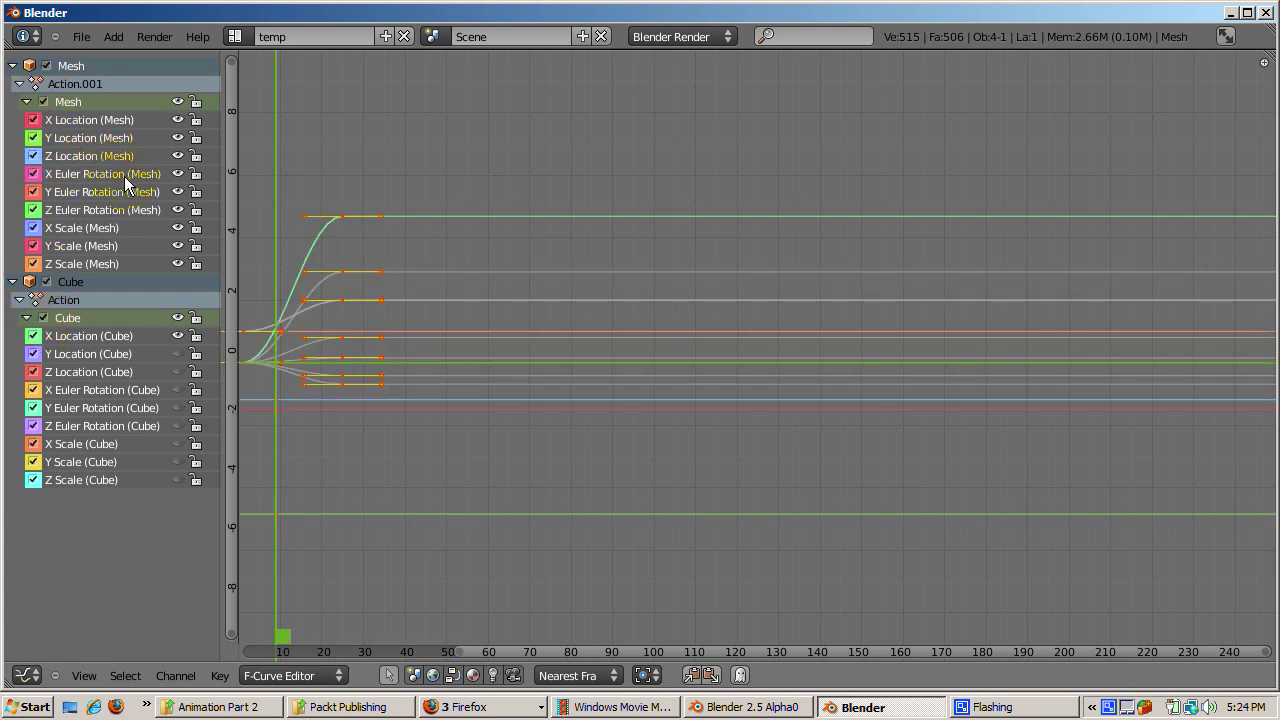
key("ctrl+Right")
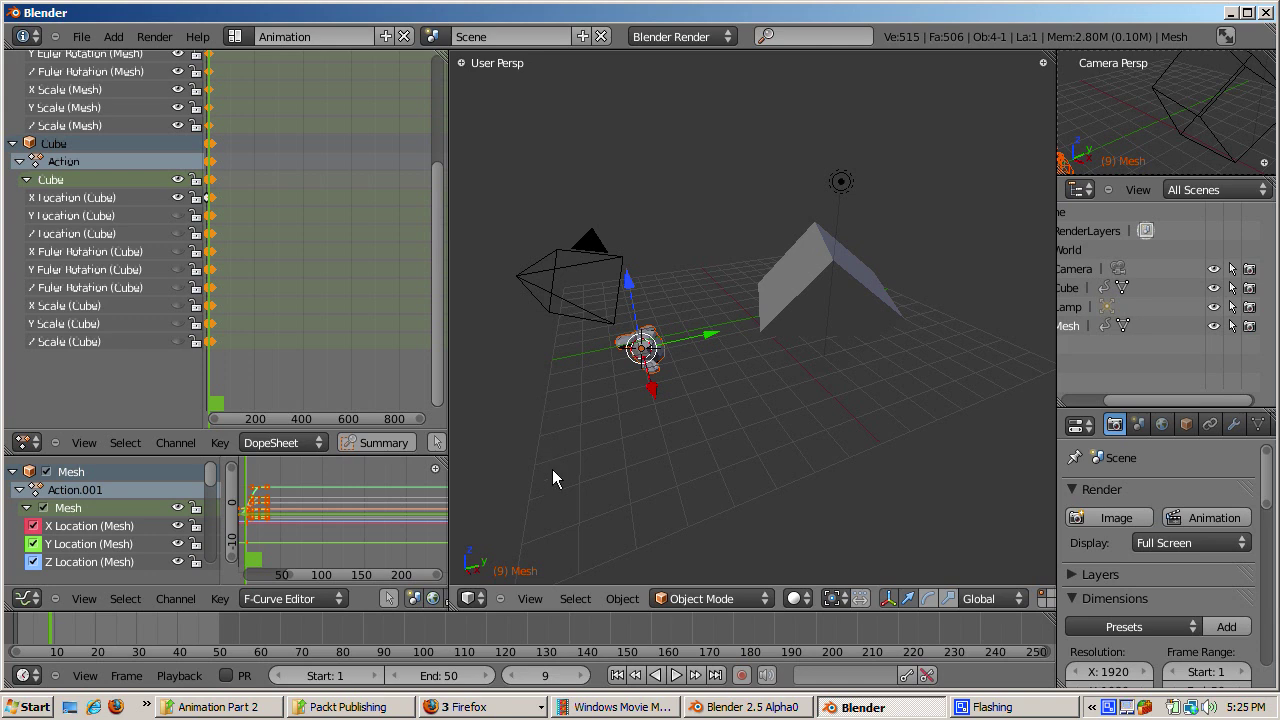
- Set the current frame to 1
left_click(531, 684)
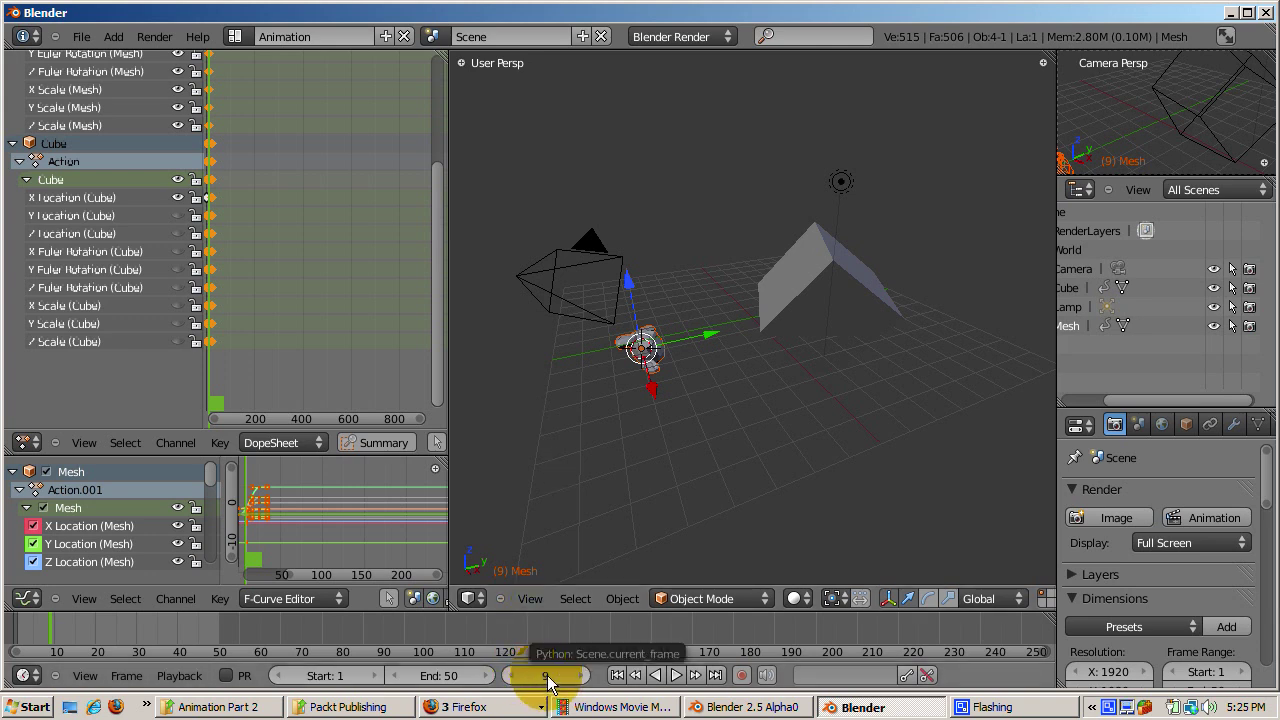
left_click(545, 675)
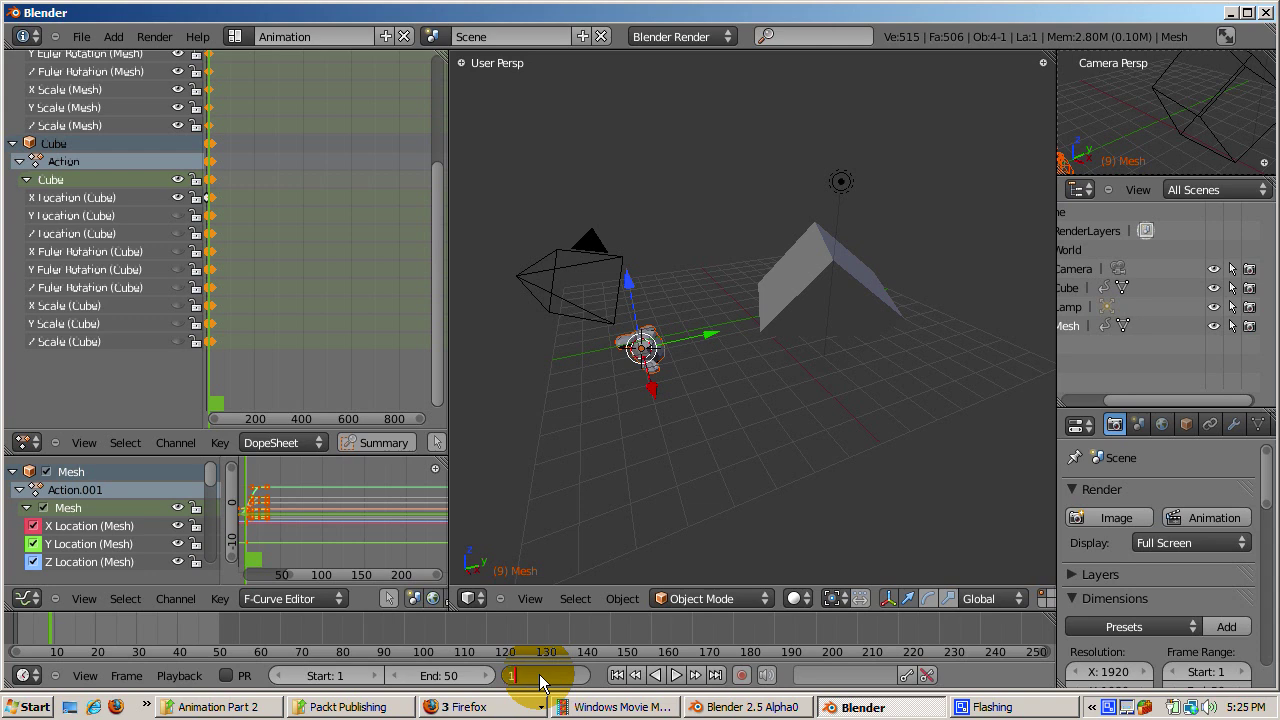
key("Return")
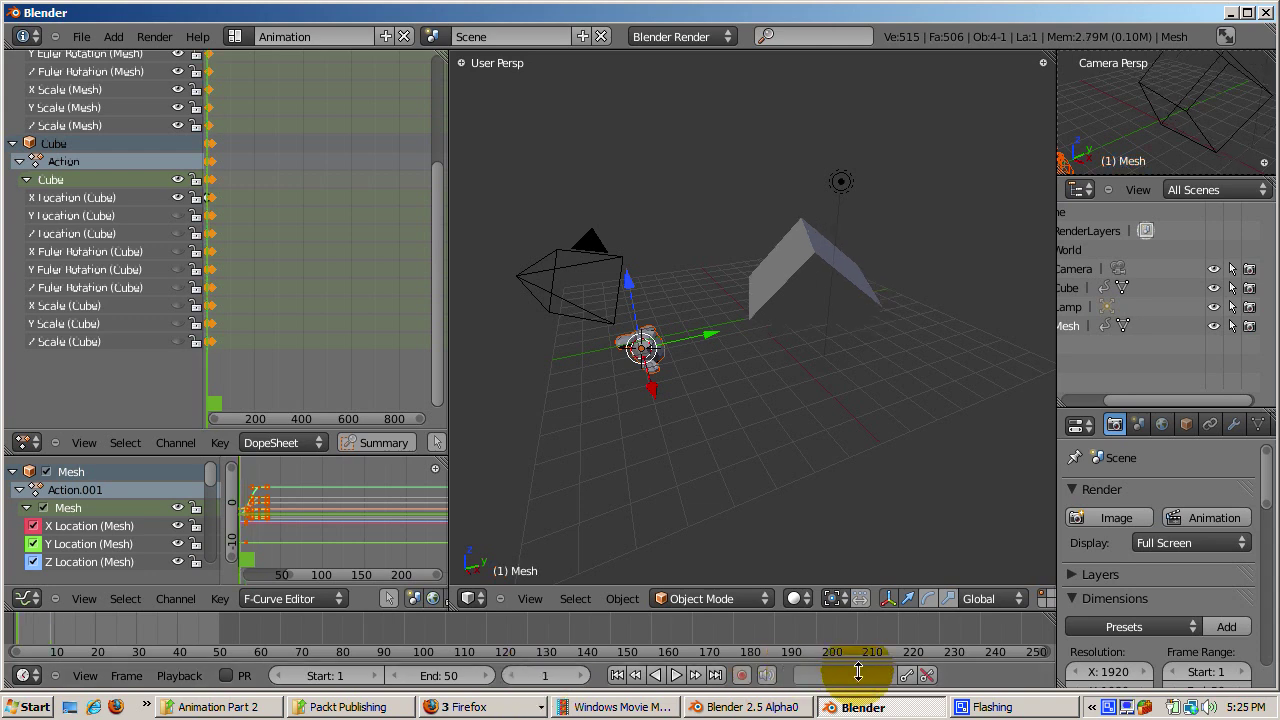
- Add an Array modifier to the Mesh with Count 4 and keyframe the Count
left_click(1234, 425)
left_click(1108, 517)
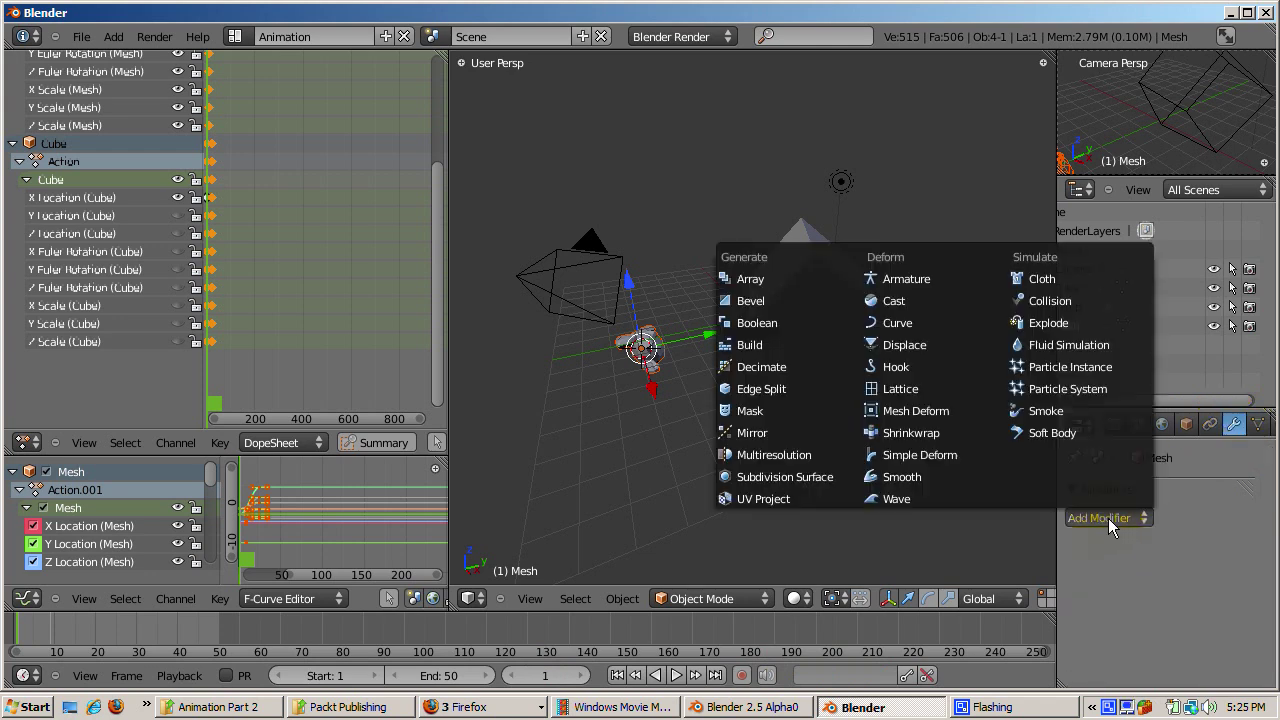
left_click(740, 278)
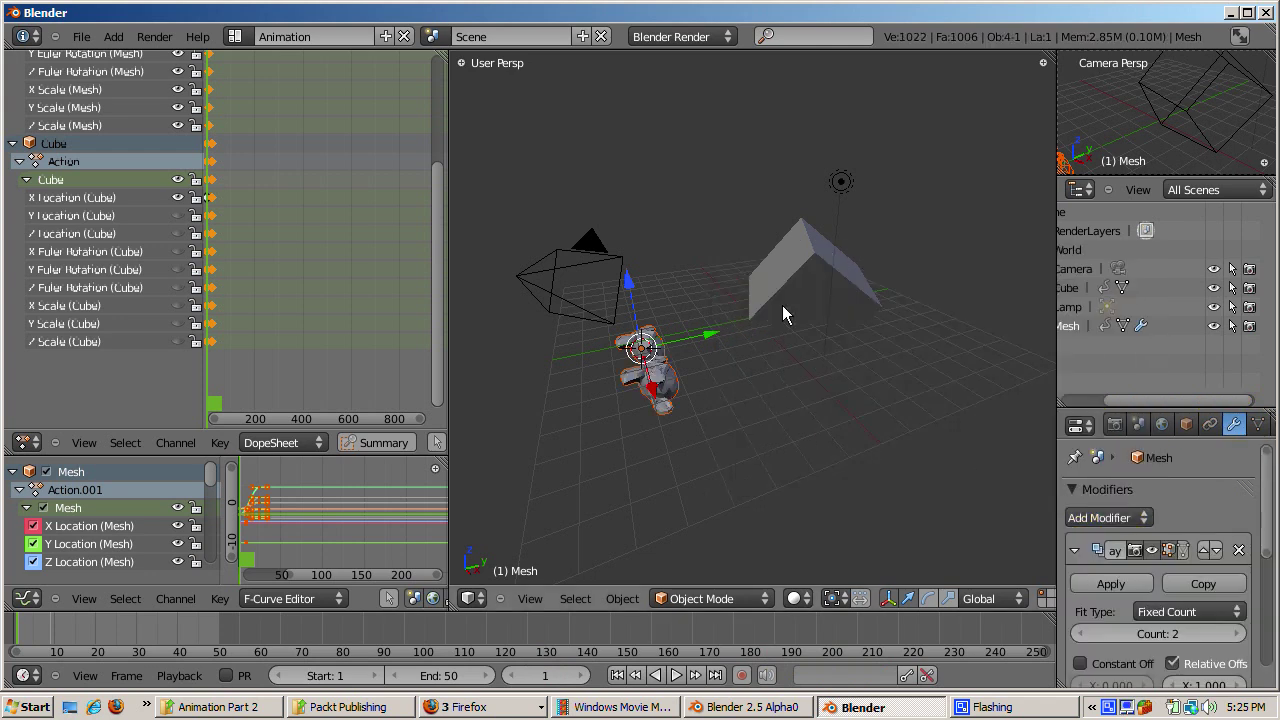
left_click(1238, 633)
left_click(1238, 633)
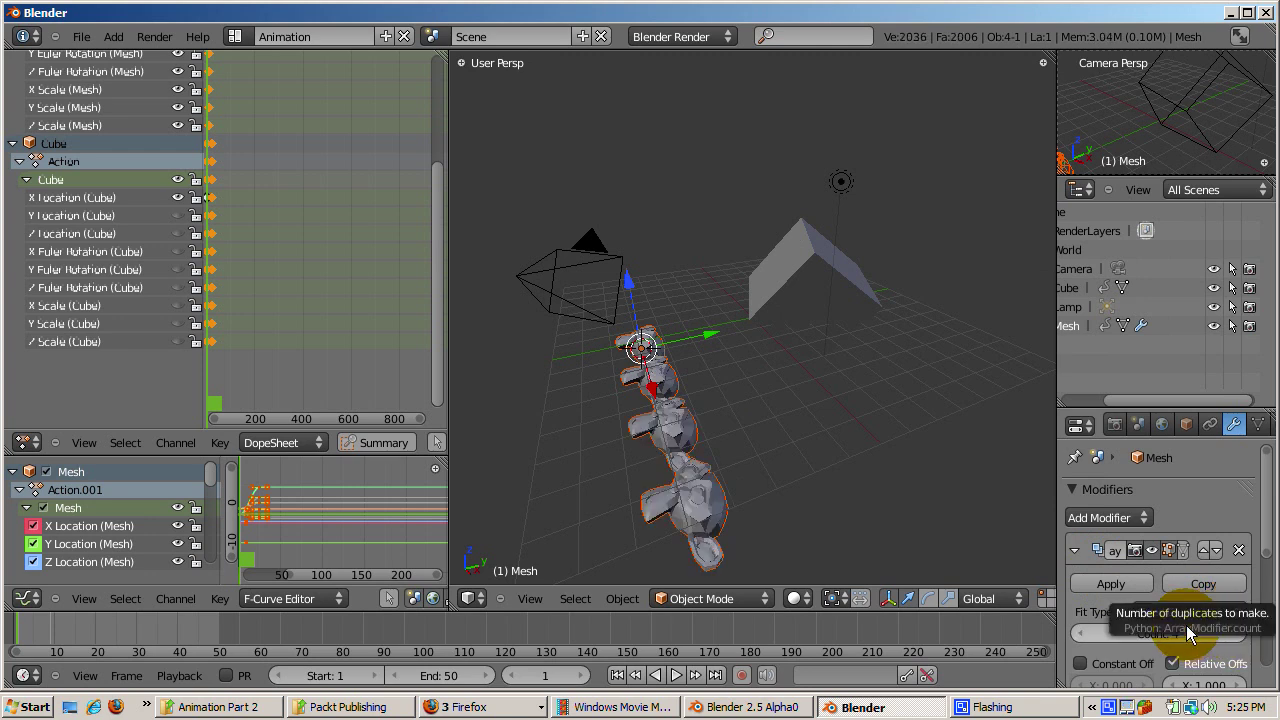
scroll(1186, 625, "down", 3)
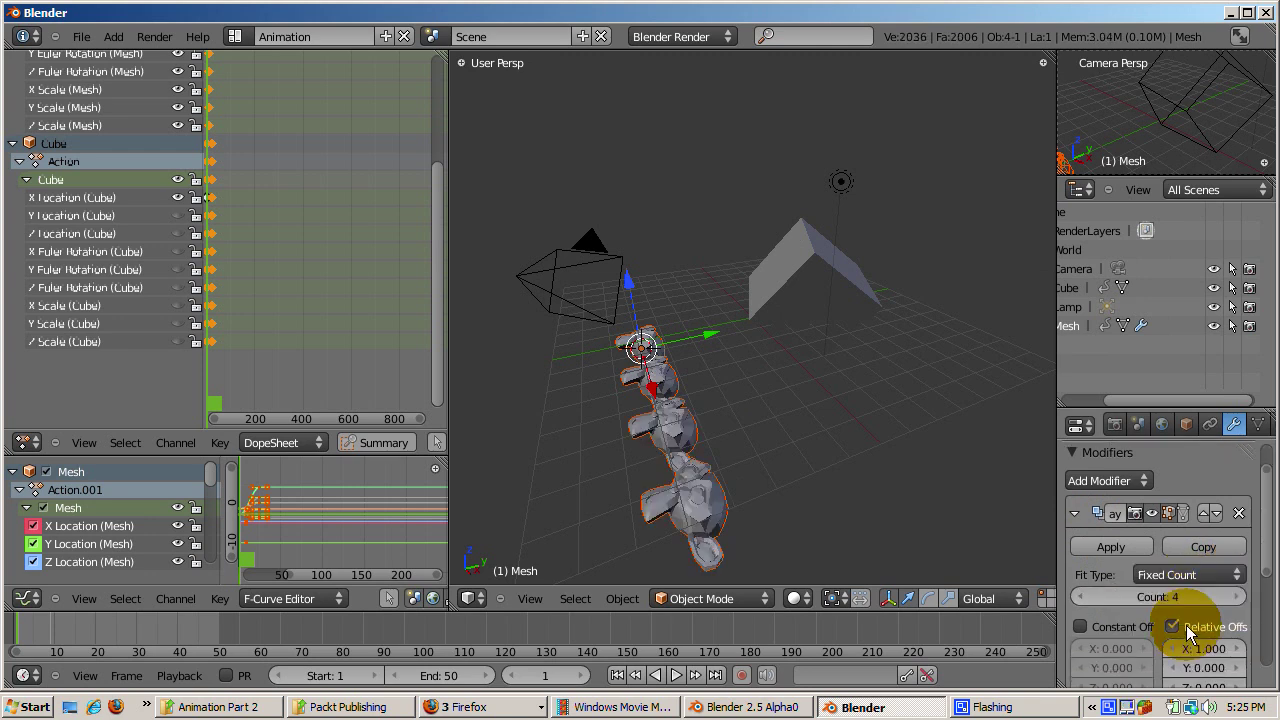
right_click(1144, 578)
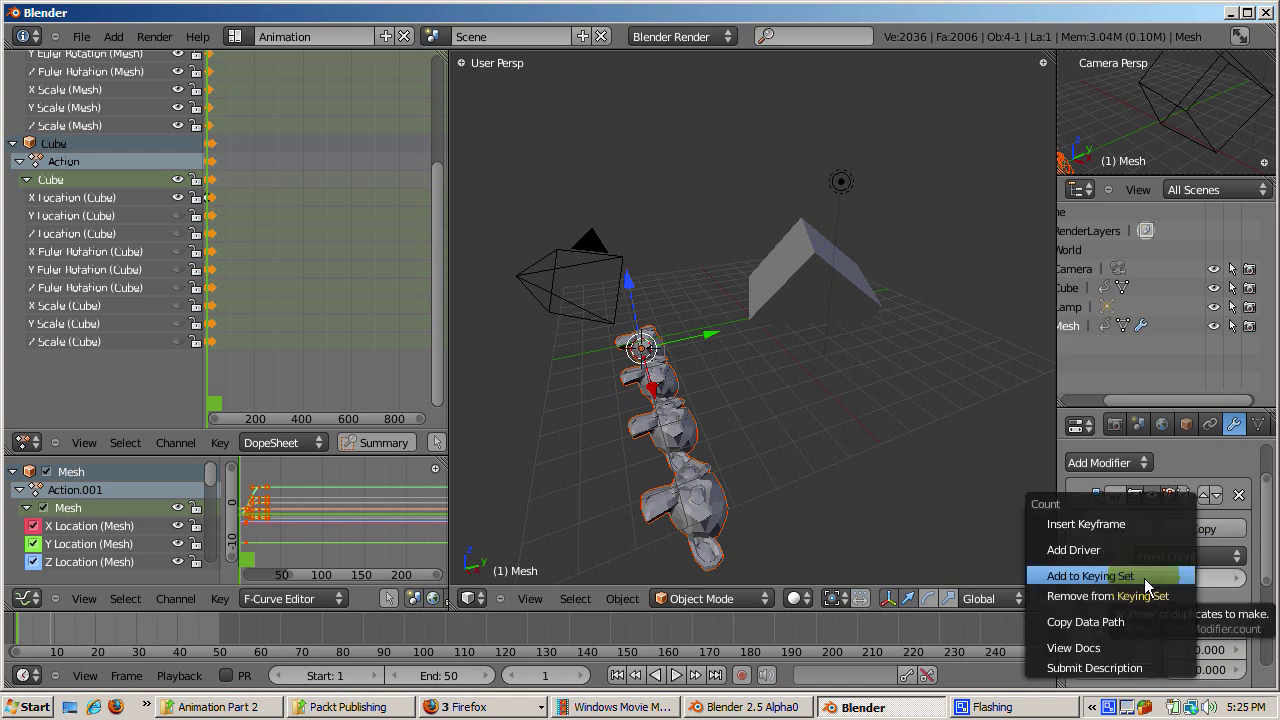
left_click(1133, 526)
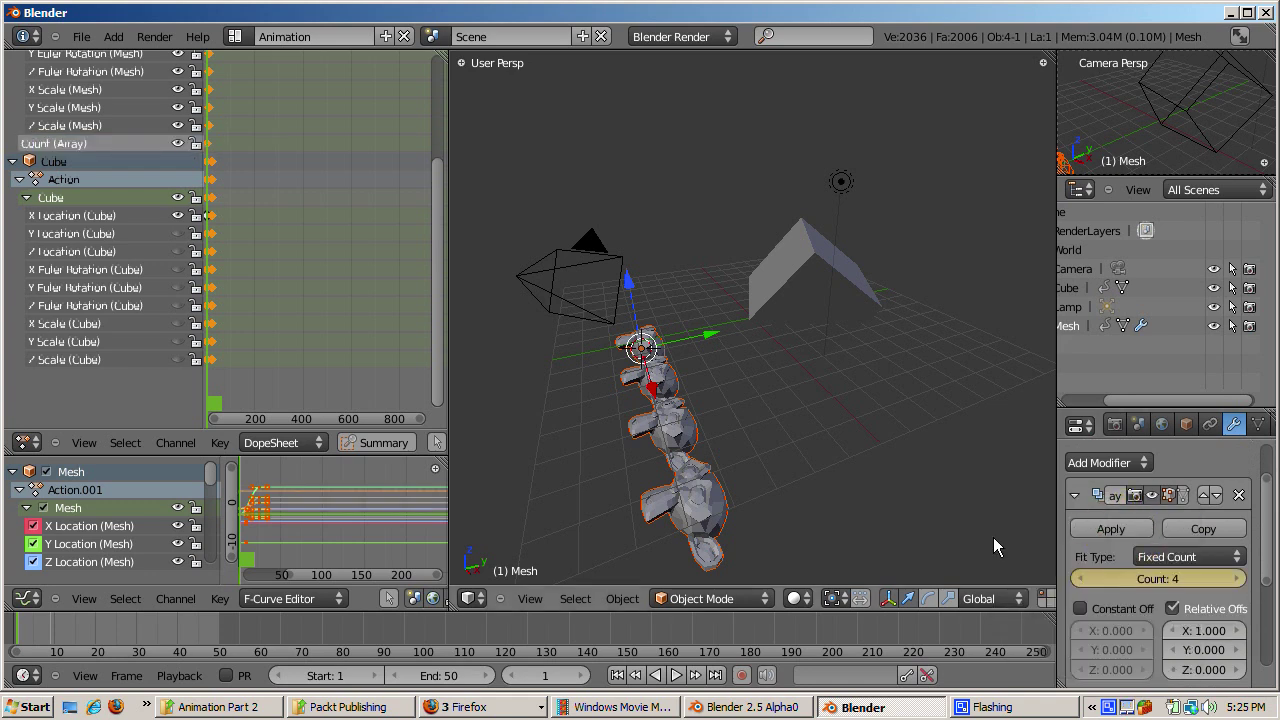
left_click(543, 674)
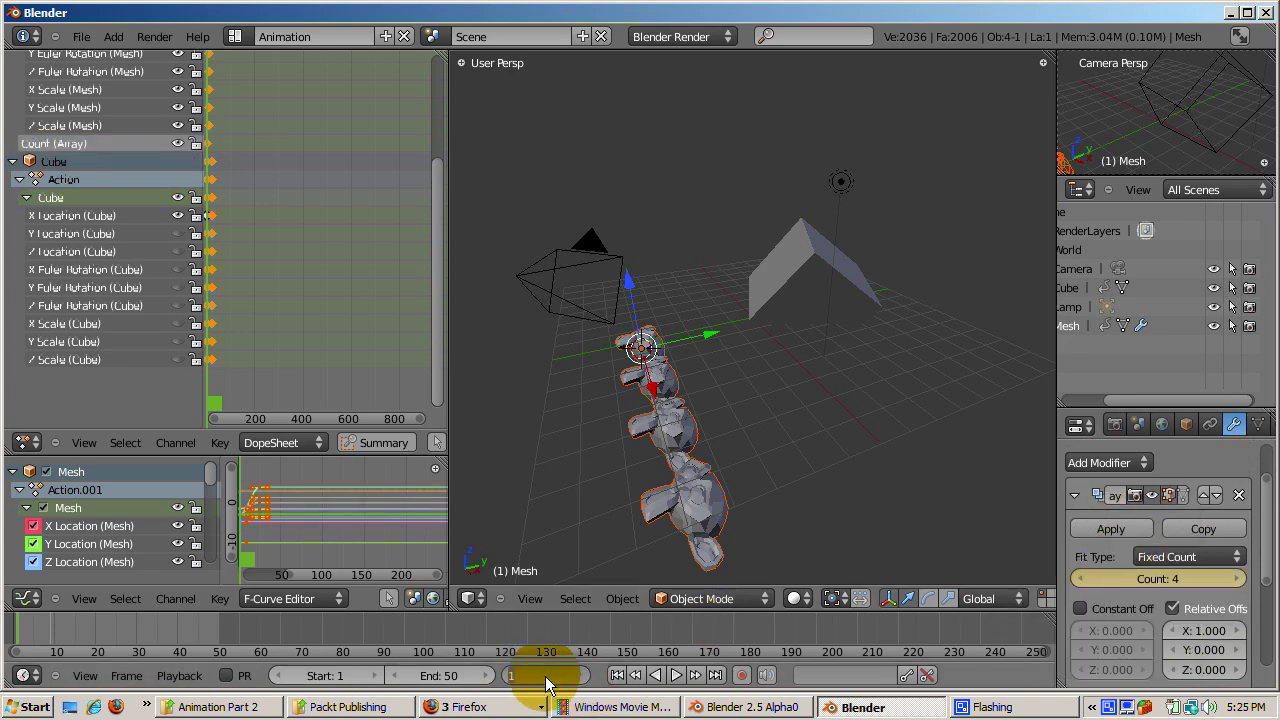
- At frame 25, keyframe the Array Count at 2, then play and stop the animation
type("25")
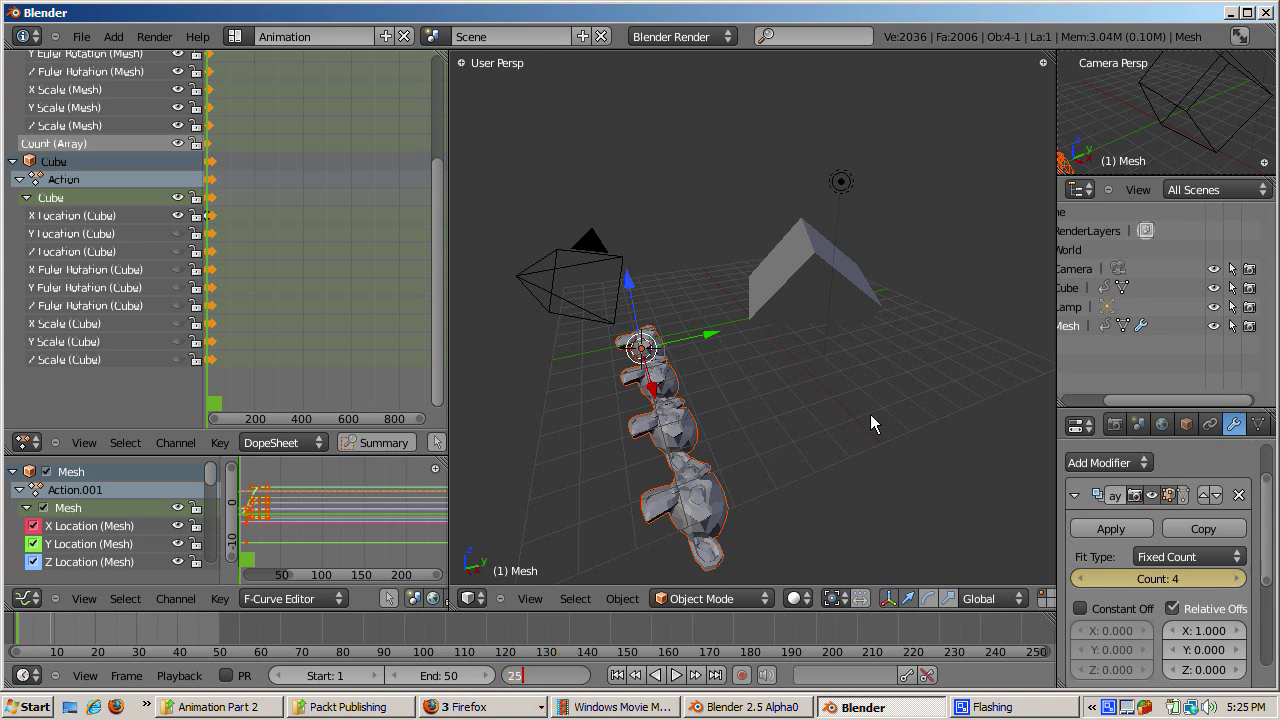
key("Return")
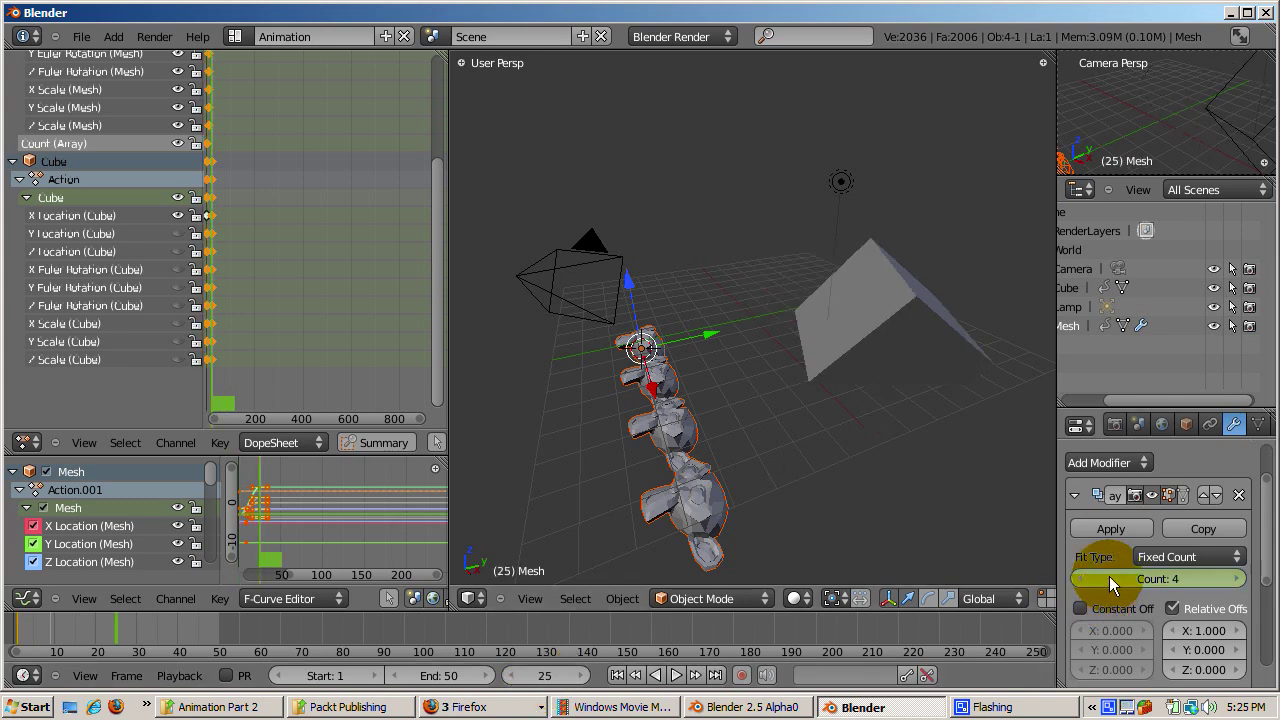
scroll(1109, 576, "down", 2, "ctrl")
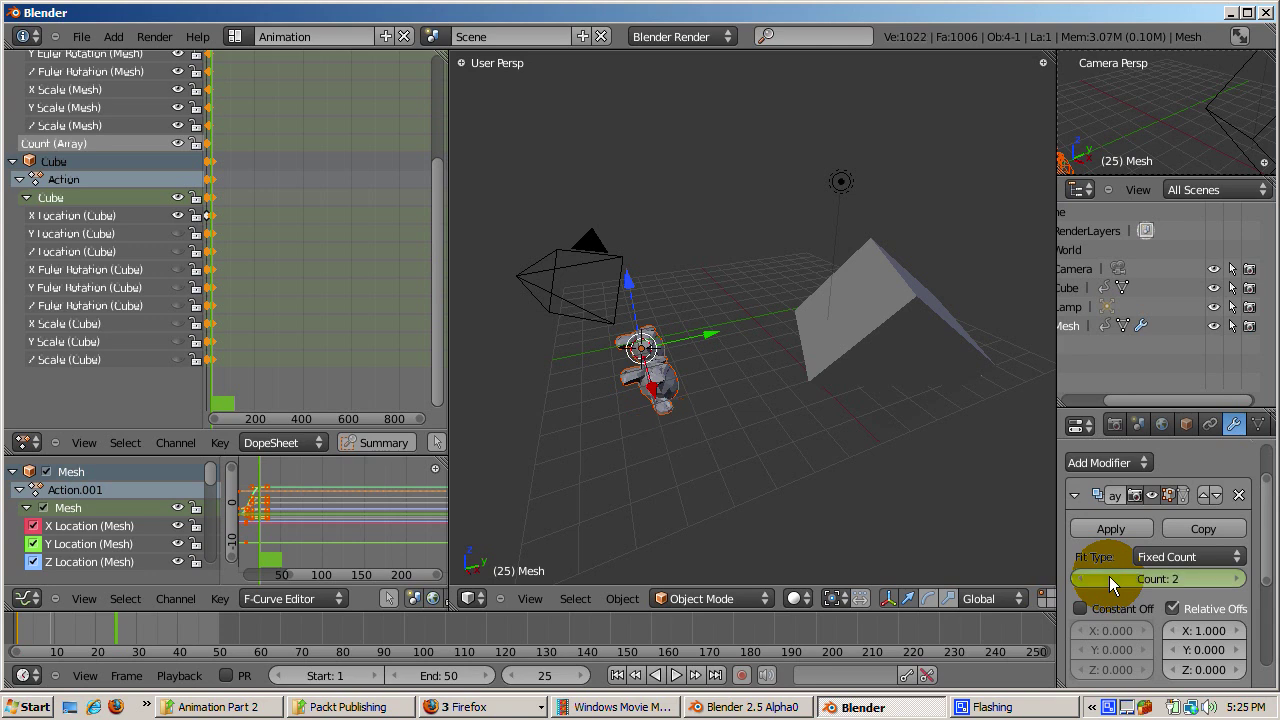
right_click(1109, 576)
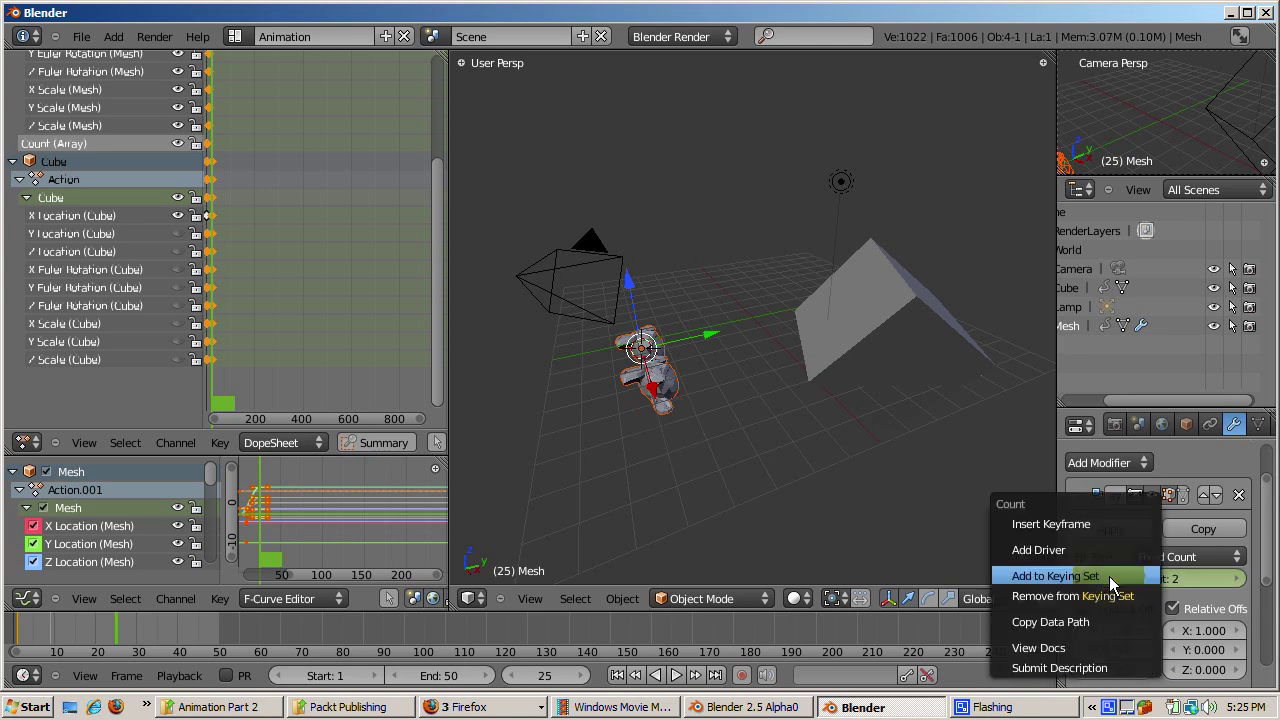
left_click(1101, 523)
key("alt+a")
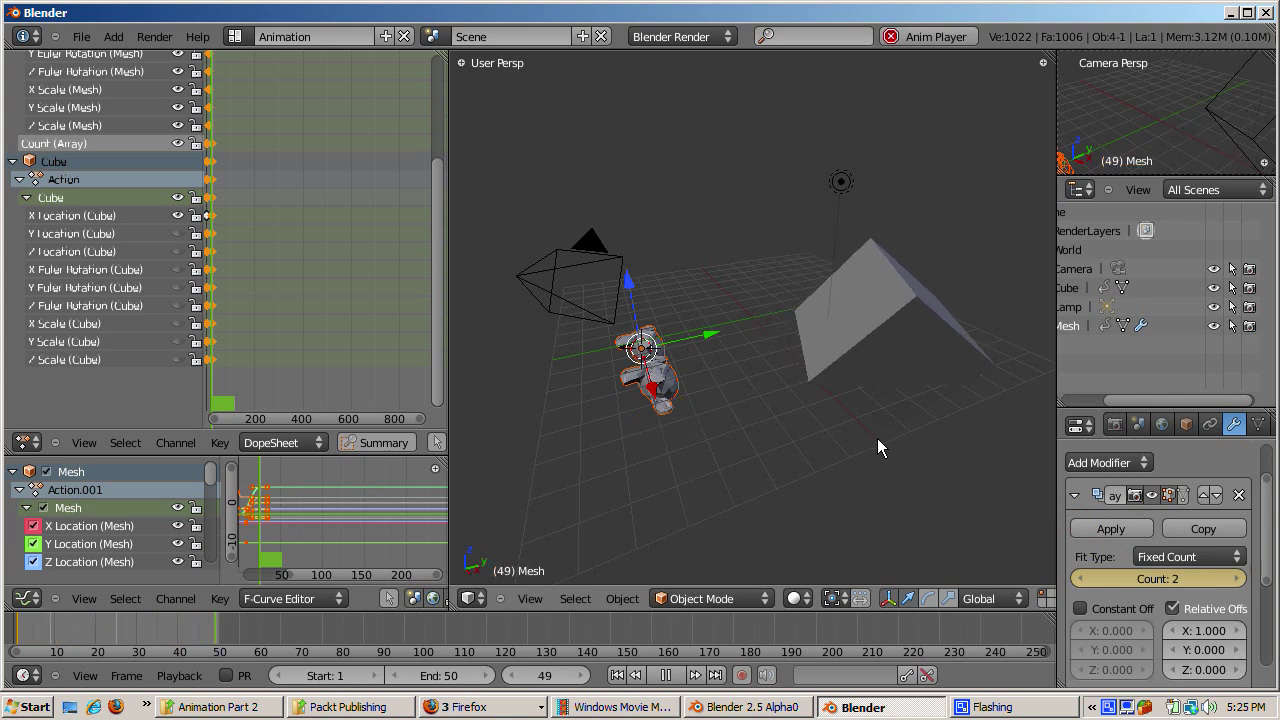
key("alt+a")
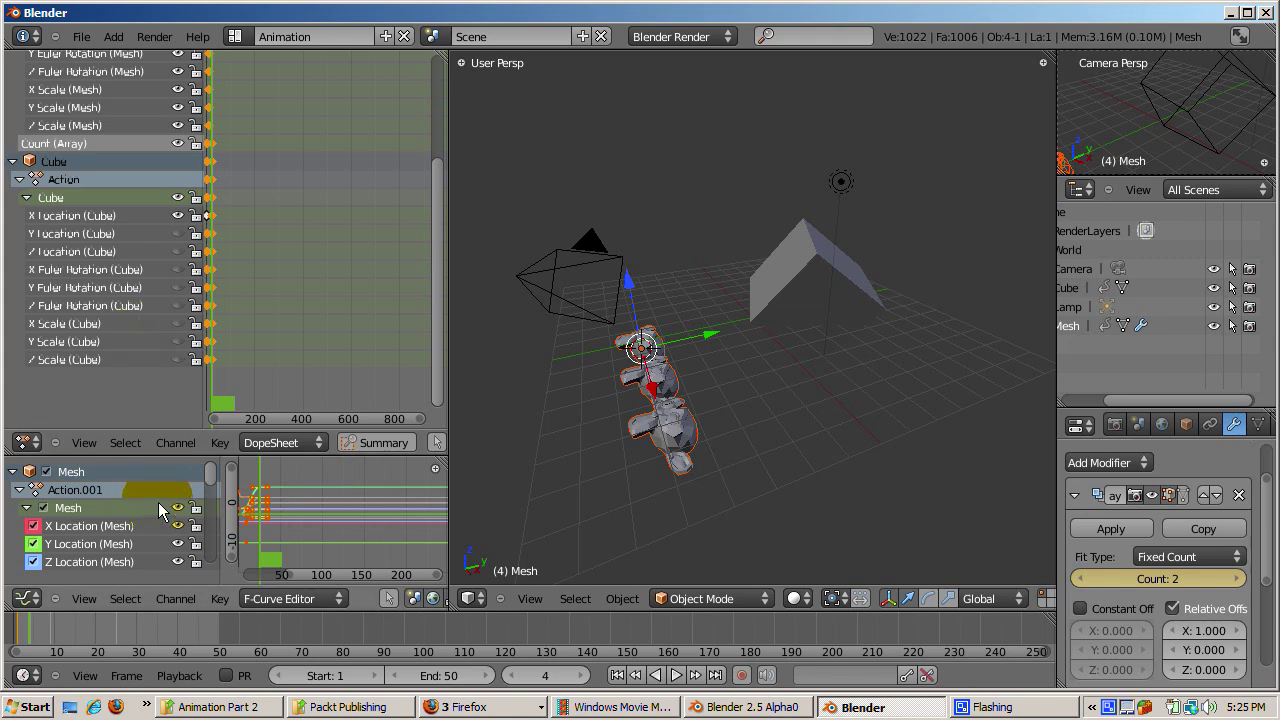
- Maximize and restore the Graph Editor and Dope Sheet in turn to inspect the Count (Array) curve
key("ctrl+Up")
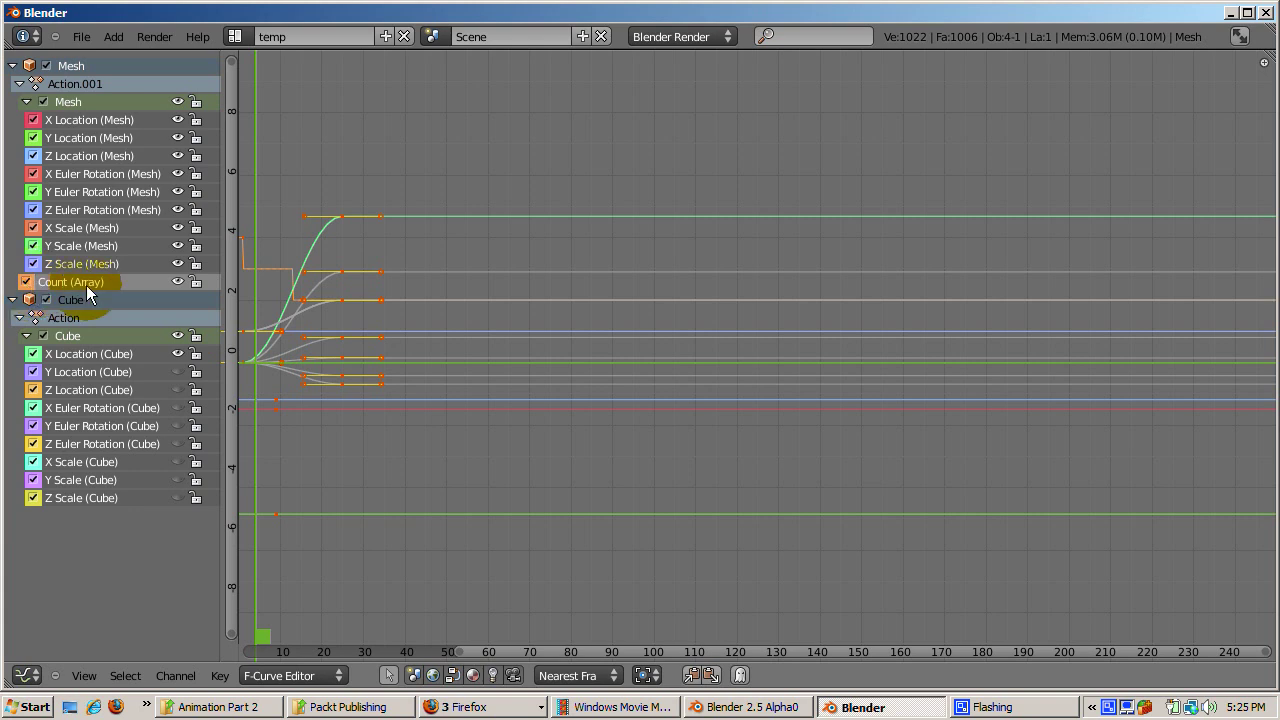
key("ctrl+Down")
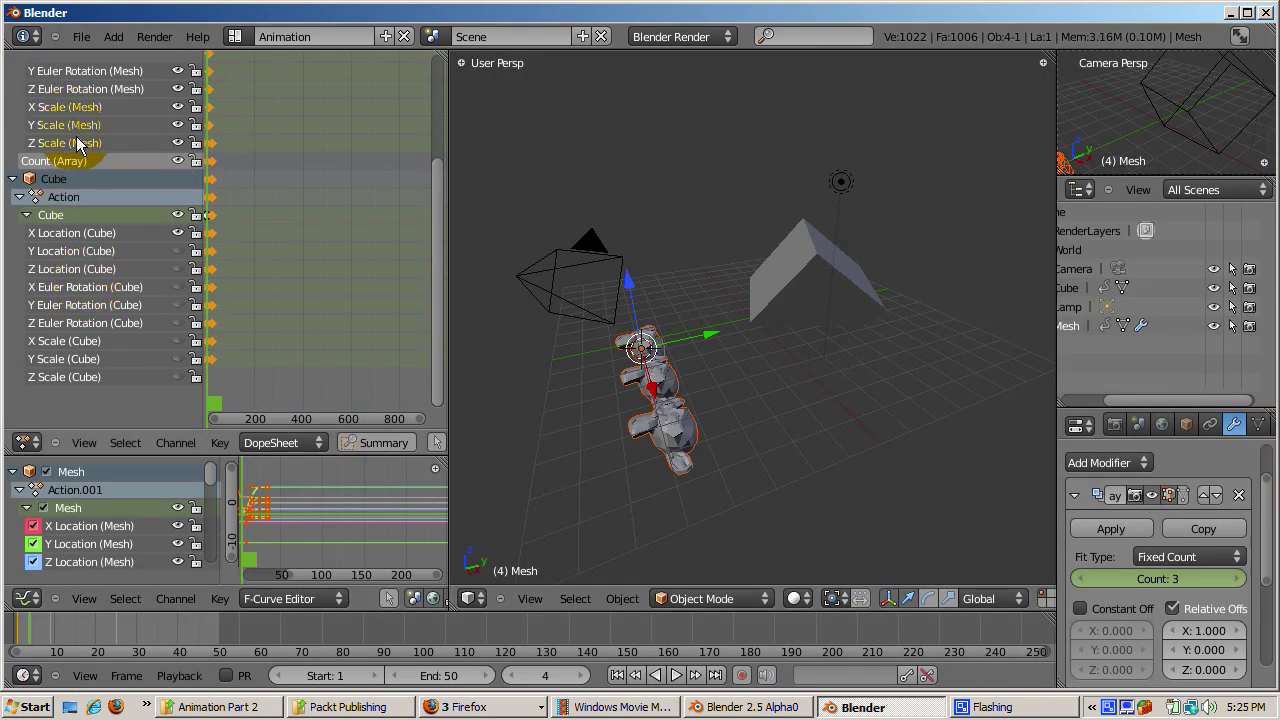
key("ctrl+Up")
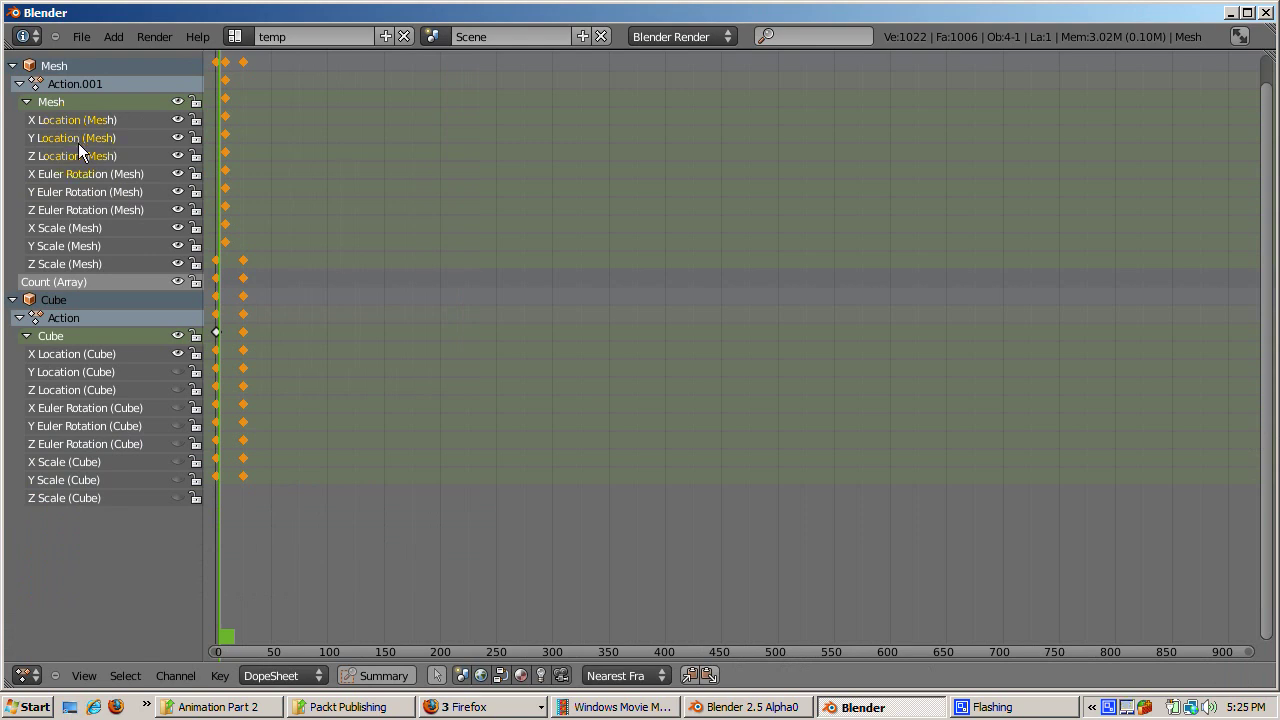
key("ctrl+Down")
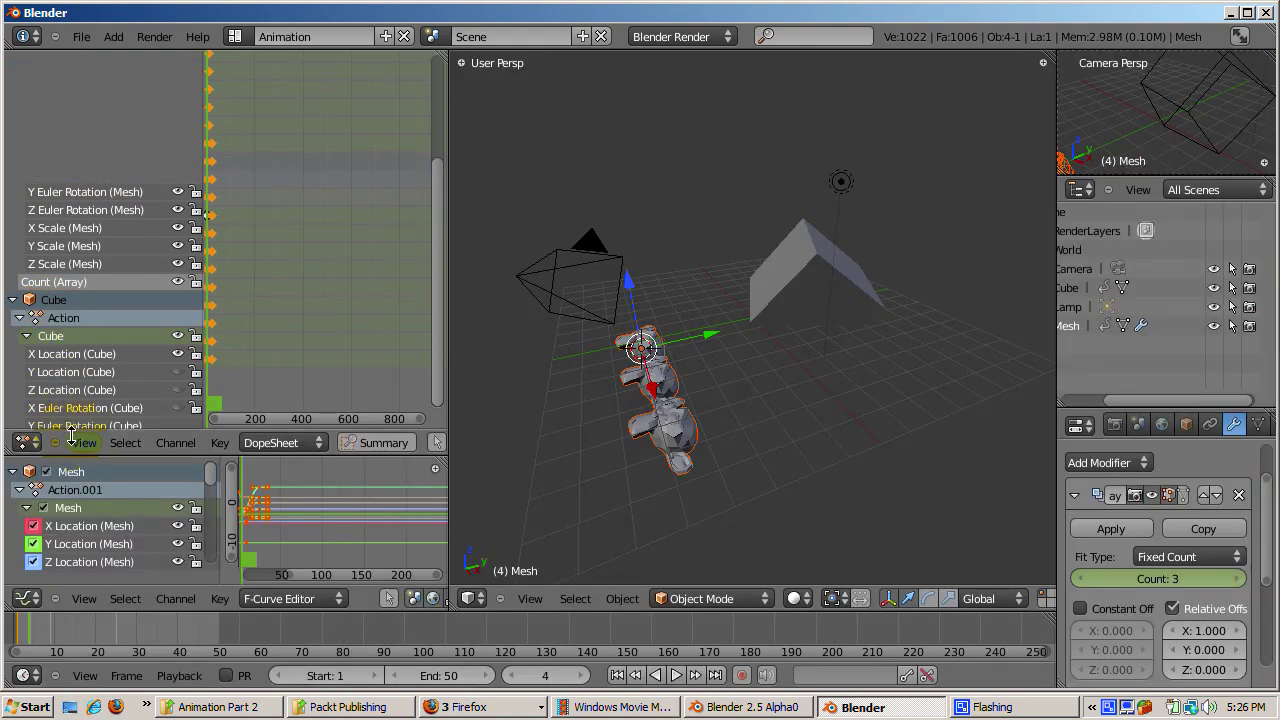
key("ctrl+Up")
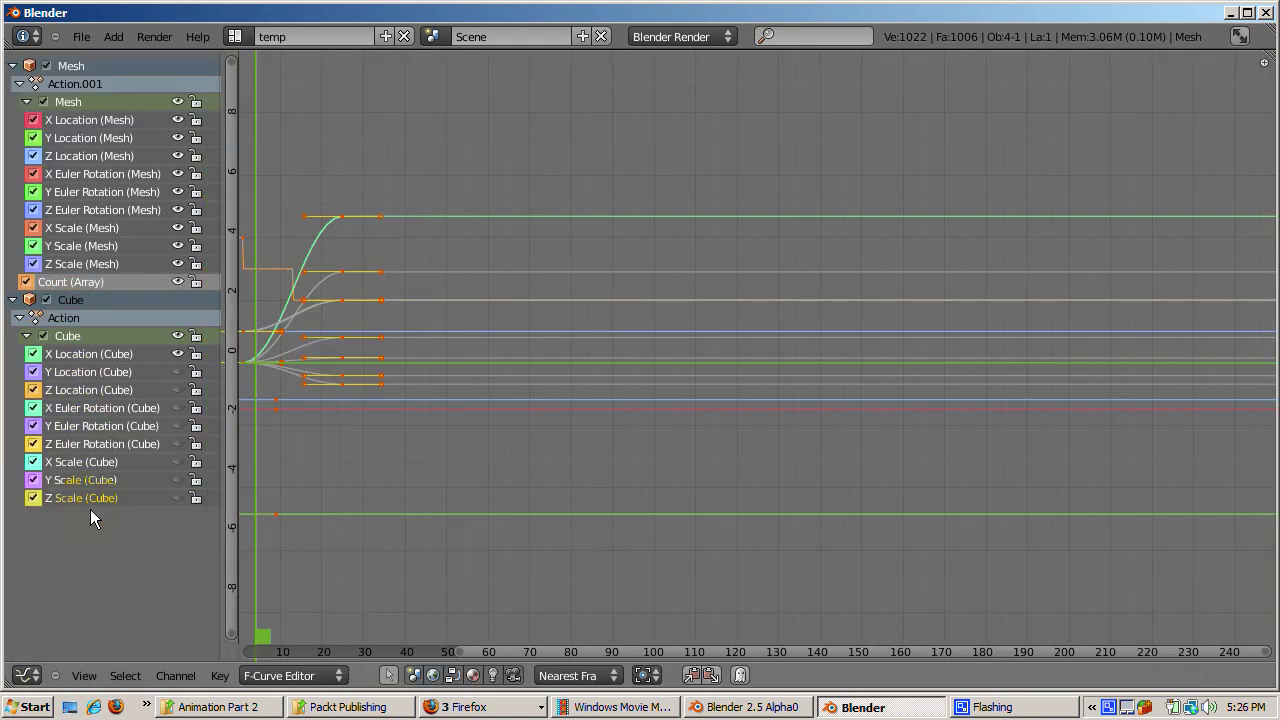
key("ctrl+Down")
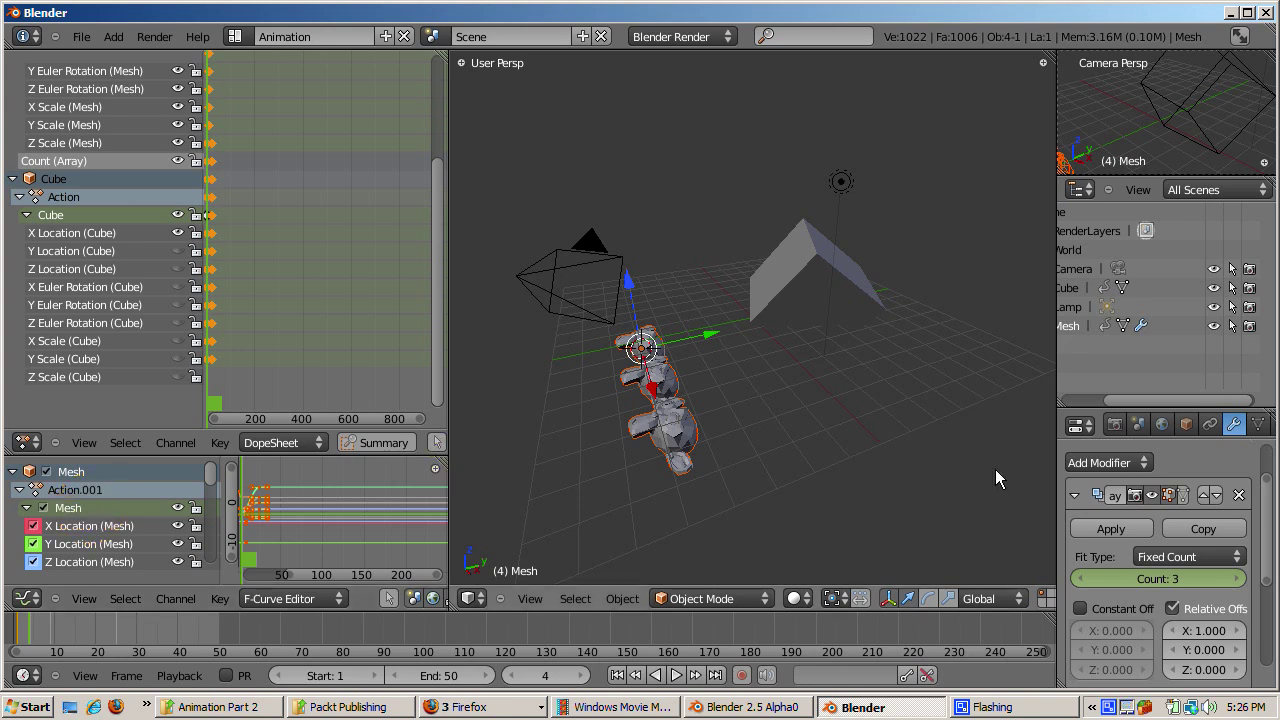
- Show the Mesh's Object Constraints settings in the Properties editor
left_click(1208, 424)
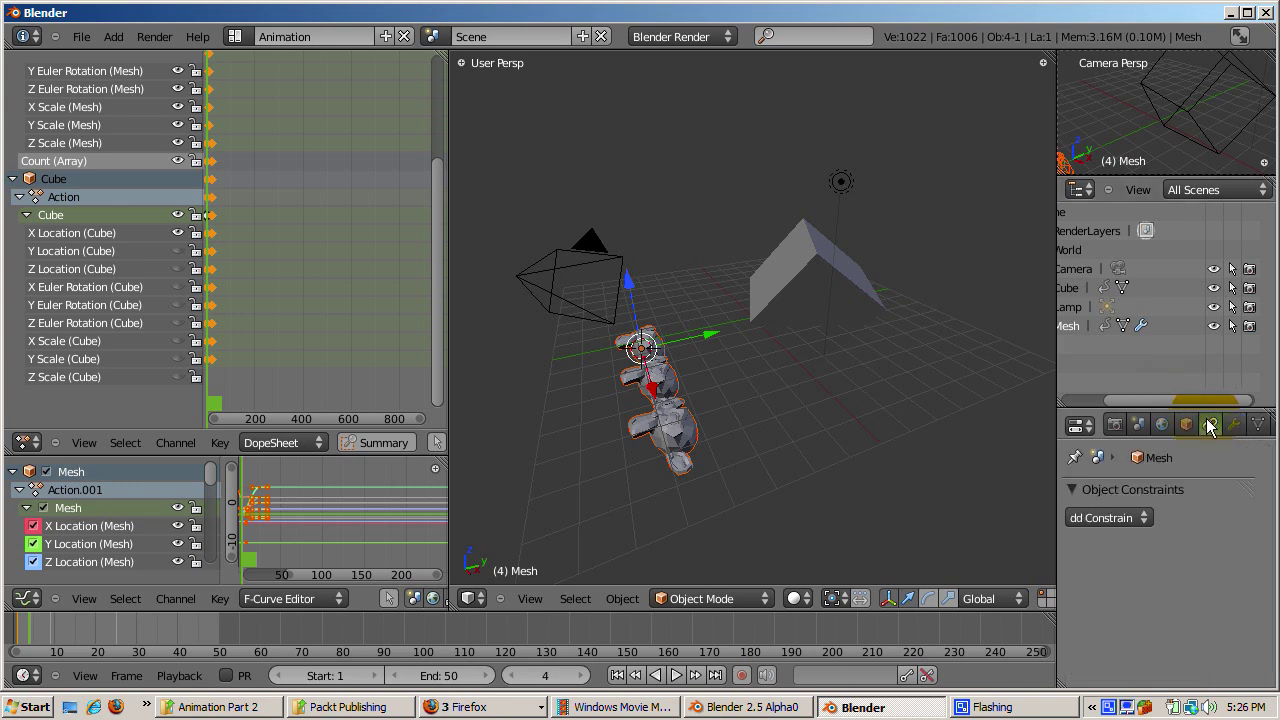